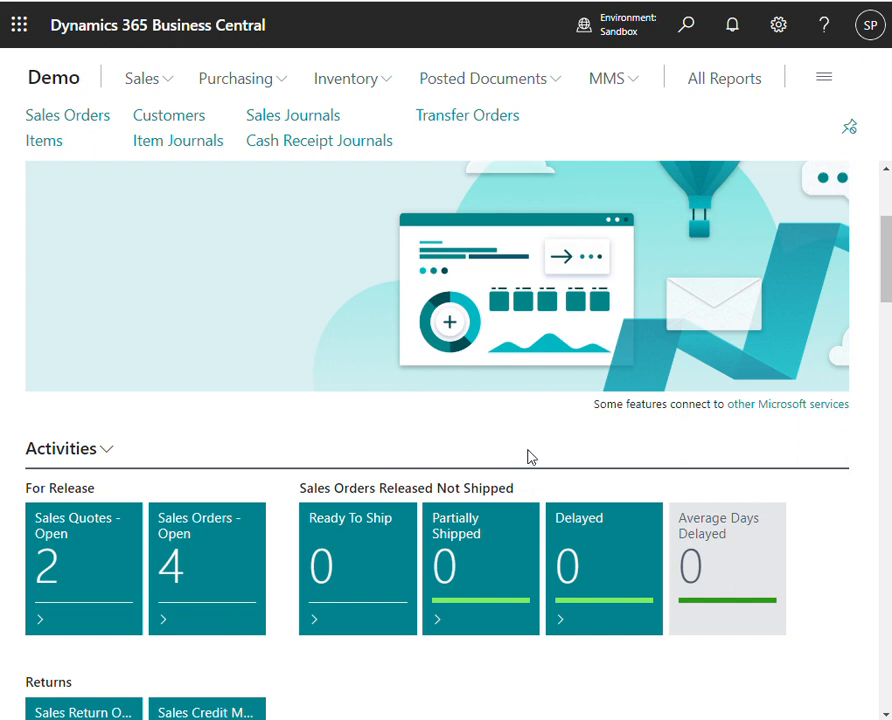
- Search for "state con" and open the Statement Config List page
{"action": "left_click", "coordinate": [696, 35]}
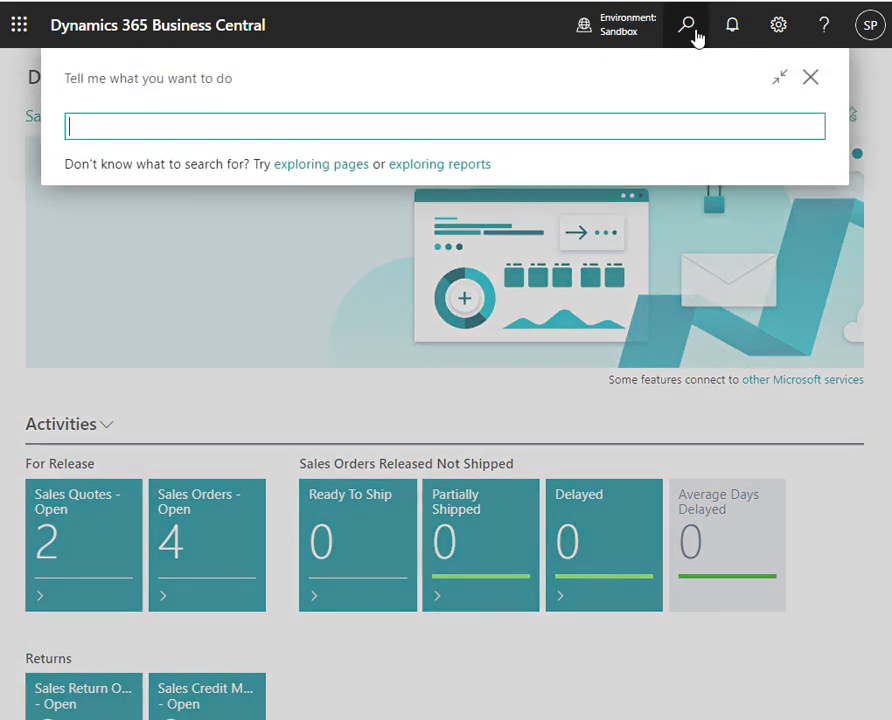
{"action": "type", "text": "cus"}
{"action": "key", "text": "ctrl+a"}
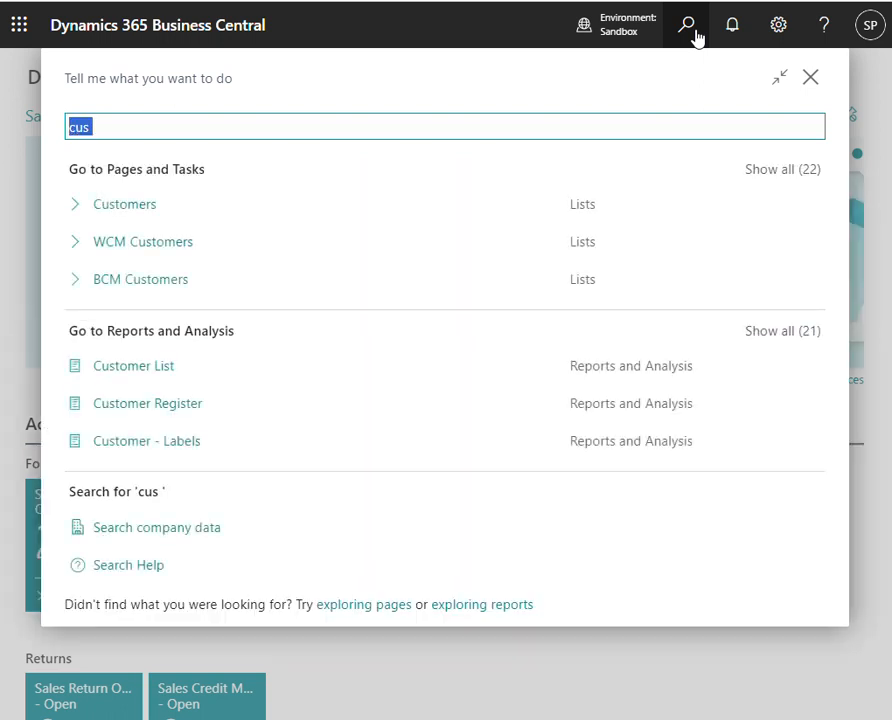
{"action": "type", "text": "state con"}
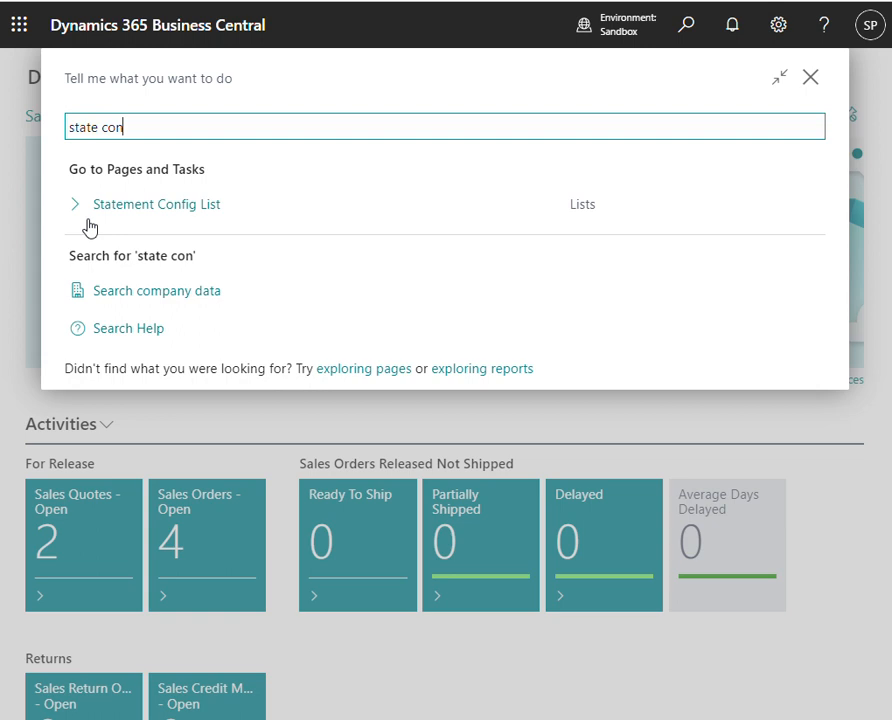
{"action": "left_click", "coordinate": [144, 203]}
- Initialize the default statement configuration with all customers added, and open the DEFAULT configuration card
{"action": "left_click", "coordinate": [448, 138]}
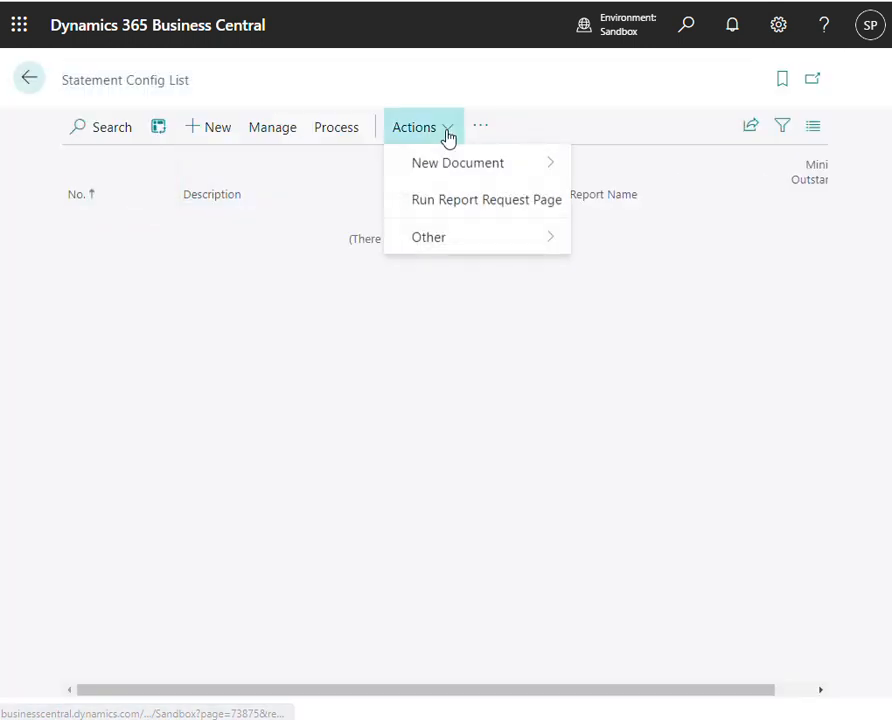
{"action": "mouse_move", "coordinate": [456, 166]}
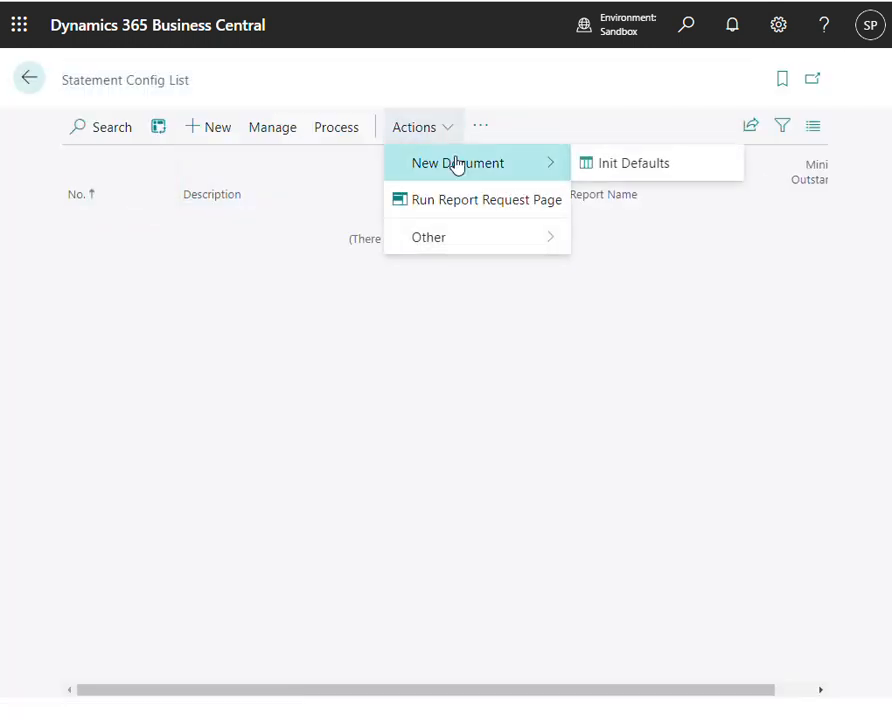
{"action": "left_click", "coordinate": [640, 176]}
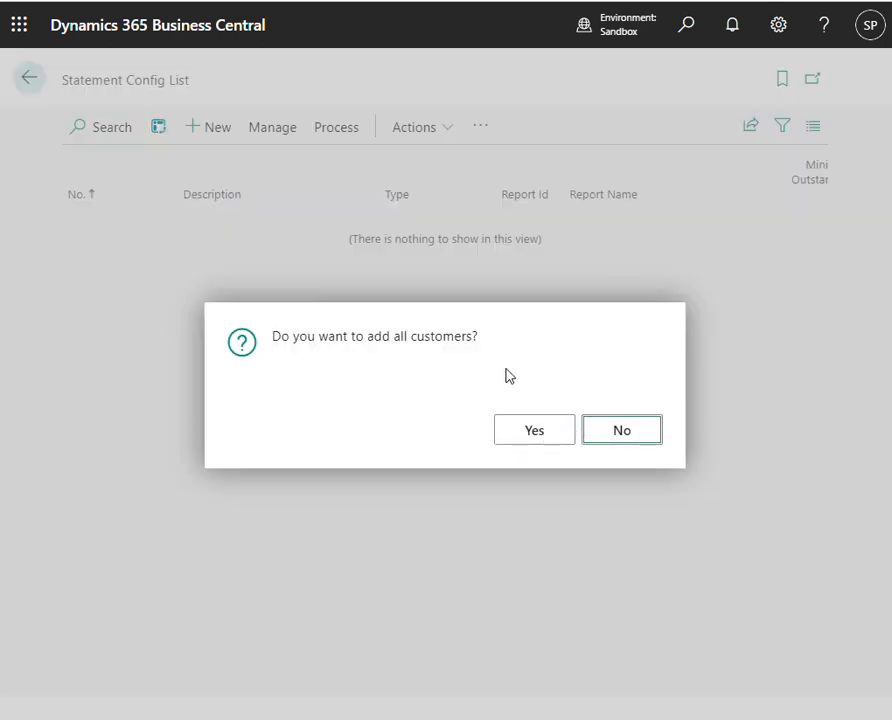
{"action": "left_click", "coordinate": [537, 440]}
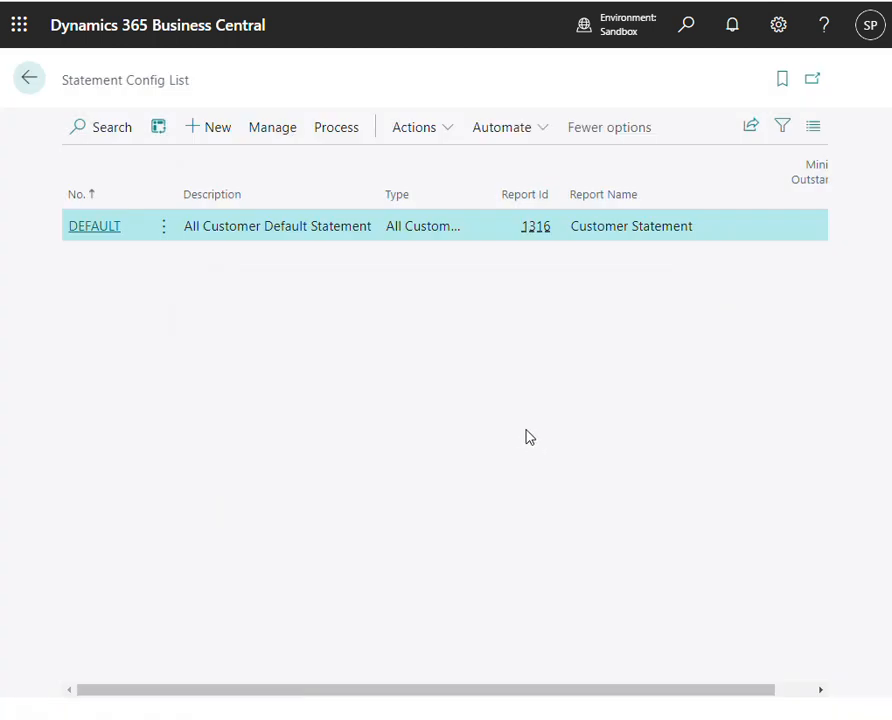
{"action": "left_click", "coordinate": [83, 227]}
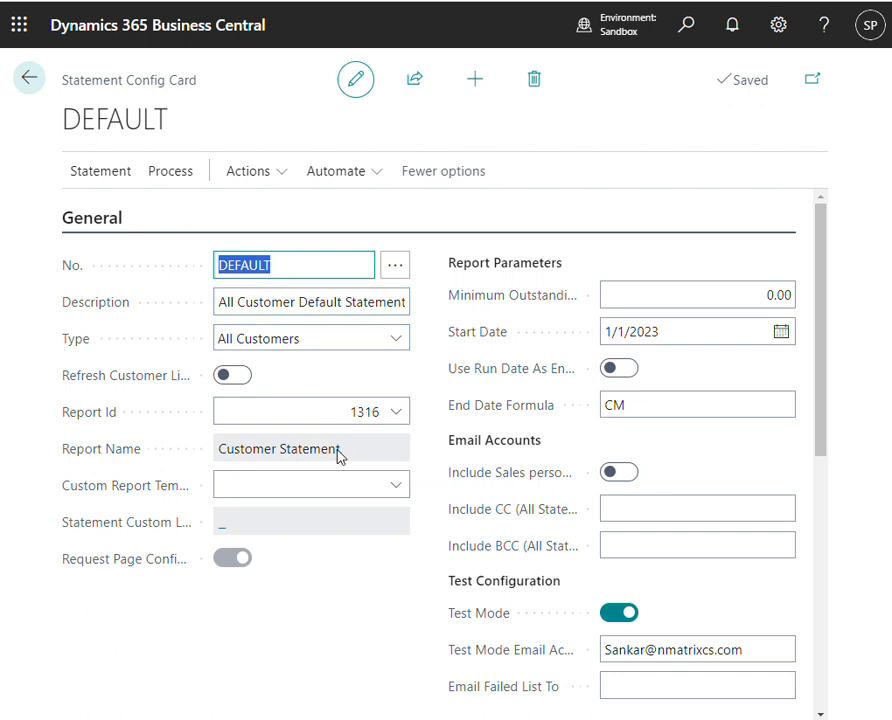
- Examine the general report settings, the available custom report templates and the report parameters of the DEFAULT statement configuration
{"action": "scroll", "coordinate": [338, 456], "scroll_direction": "down", "scroll_amount": 1}
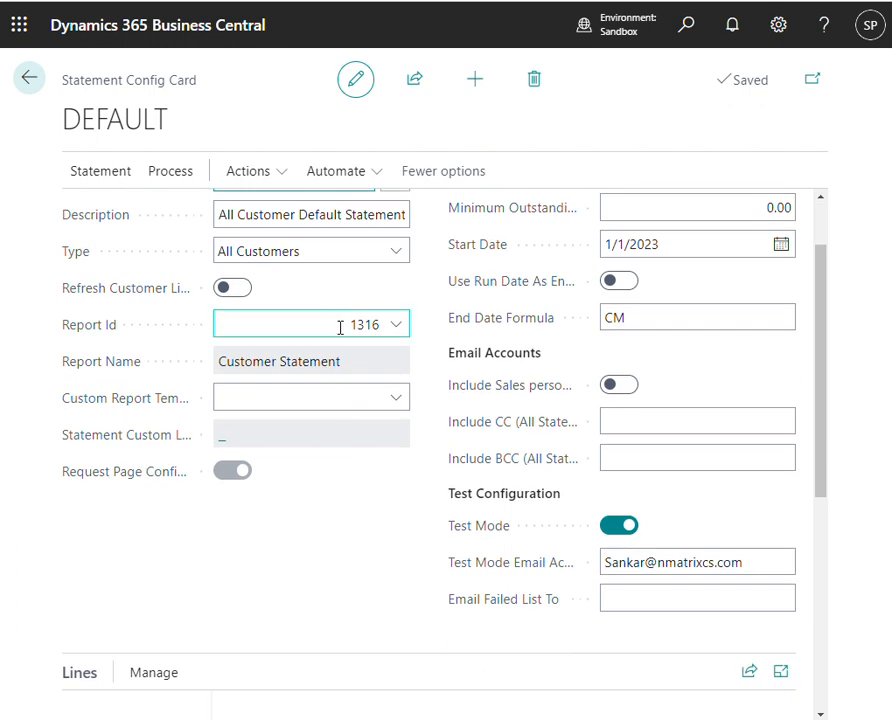
{"action": "left_click", "coordinate": [277, 405]}
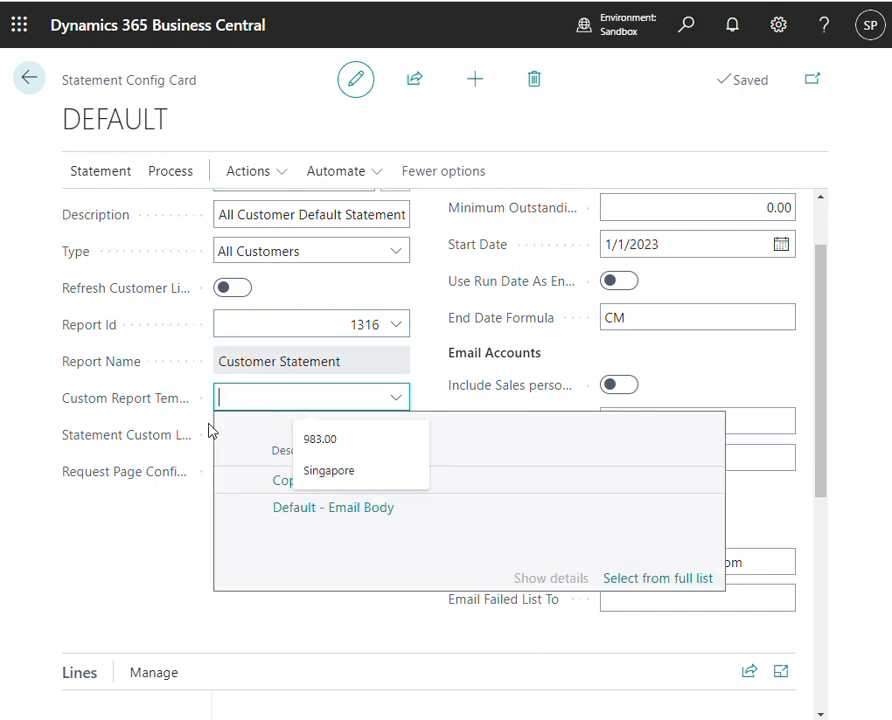
{"action": "left_click", "coordinate": [122, 546]}
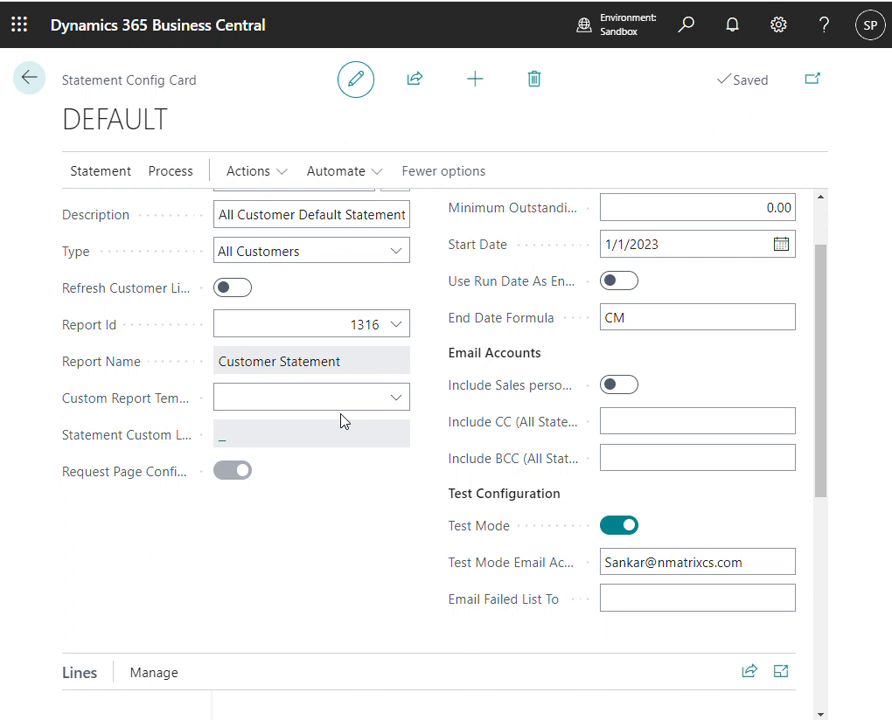
{"action": "scroll", "coordinate": [386, 564], "scroll_direction": "up", "scroll_amount": 1}
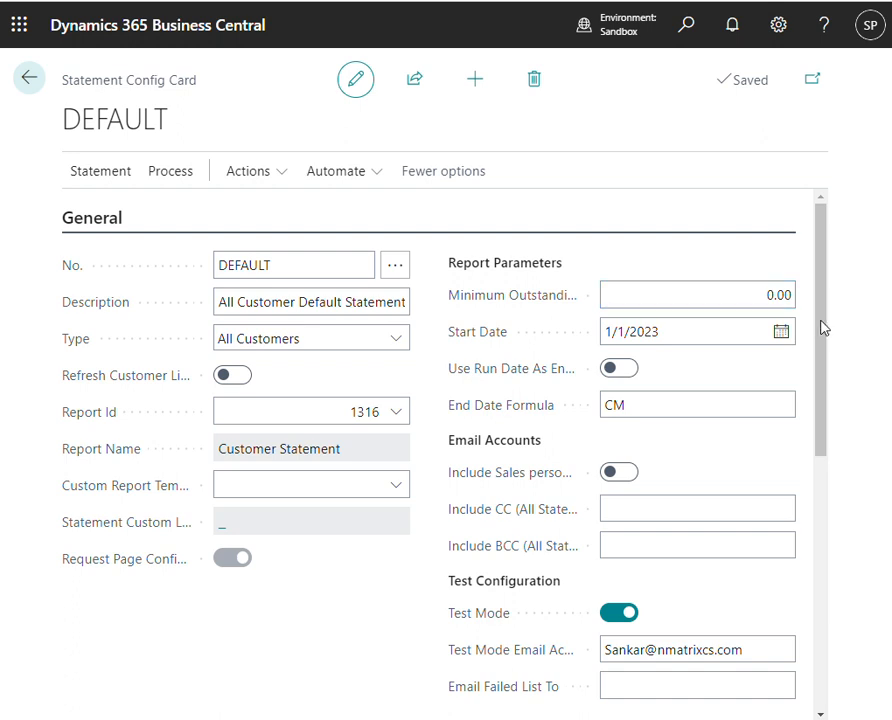
{"action": "scroll", "coordinate": [822, 328], "scroll_direction": "down", "scroll_amount": 1}
{"action": "scroll", "coordinate": [828, 340], "scroll_direction": "up", "scroll_amount": 1}
{"action": "scroll", "coordinate": [657, 334], "scroll_direction": "down", "scroll_amount": 1}
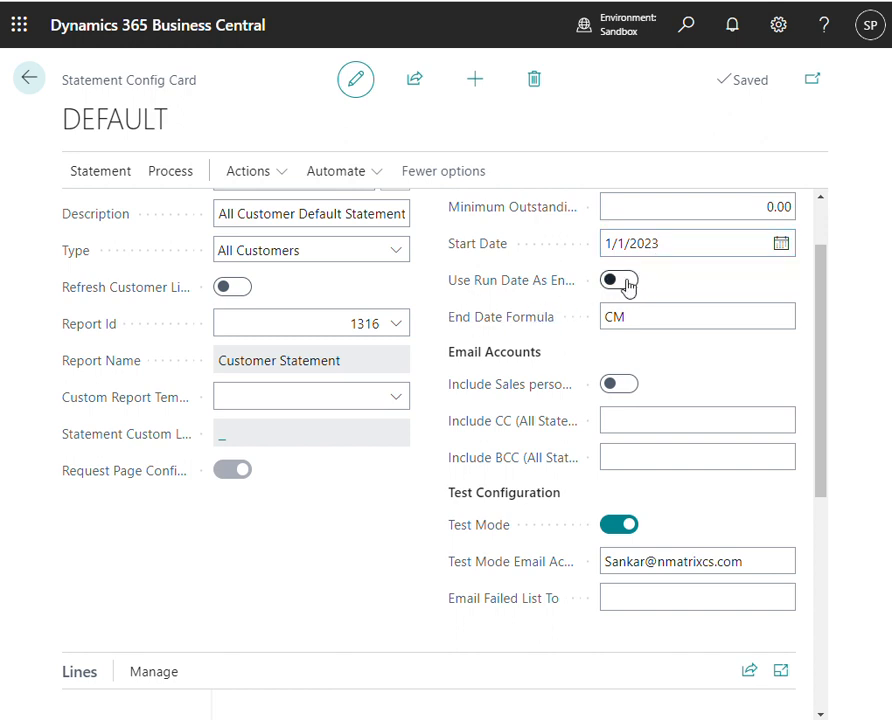
- Examine the end date formula, the email account options, the test configuration and the customer lines of the DEFAULT configuration
{"action": "left_click", "coordinate": [666, 328]}
{"action": "scroll", "coordinate": [690, 361], "scroll_direction": "down", "scroll_amount": 1}
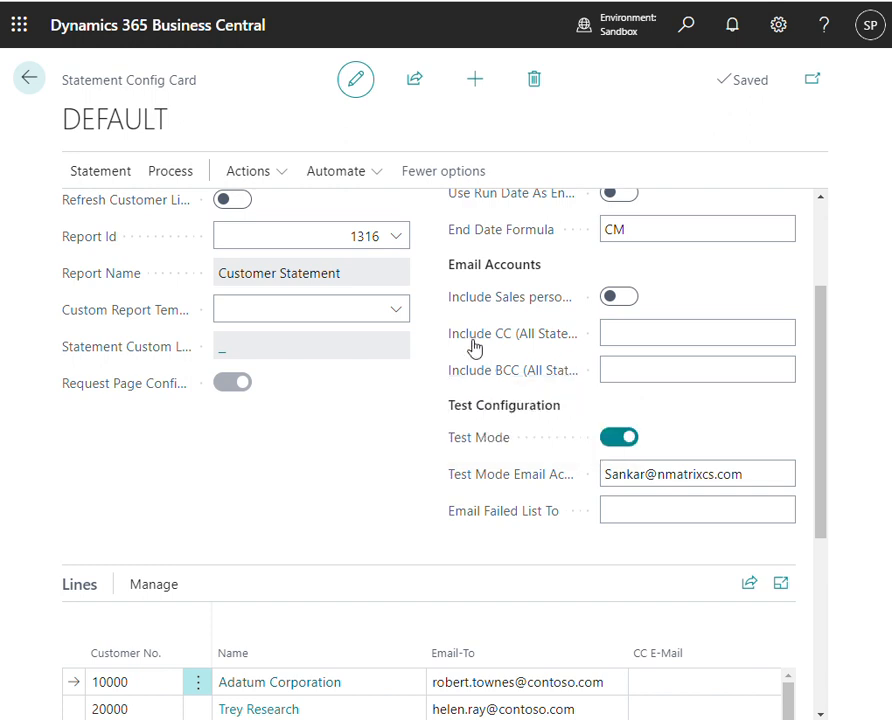
{"action": "scroll", "coordinate": [711, 357], "scroll_direction": "down", "scroll_amount": 1}
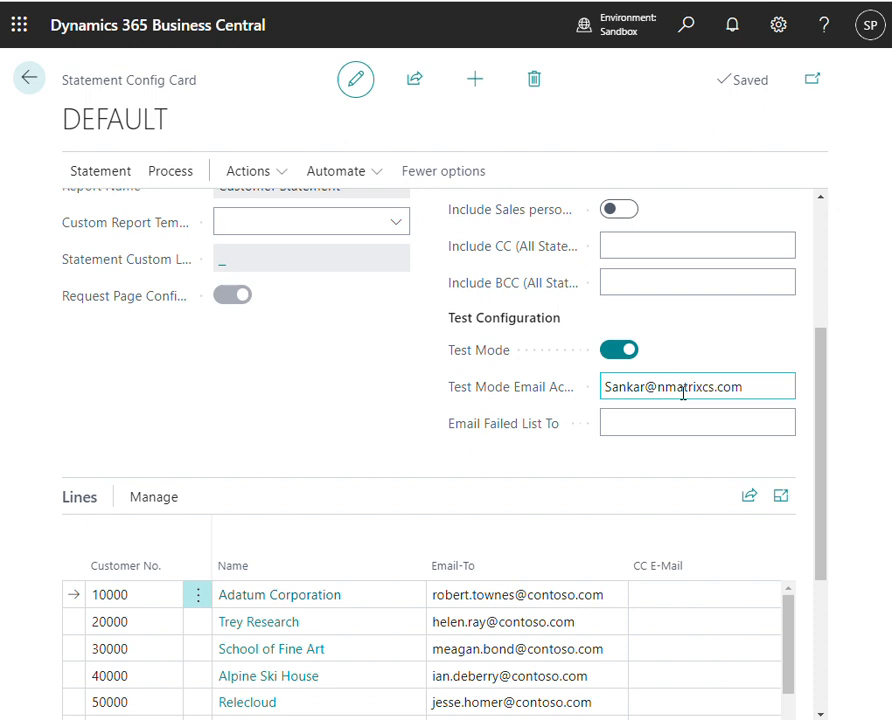
{"action": "scroll", "coordinate": [683, 393], "scroll_direction": "down", "scroll_amount": 1}
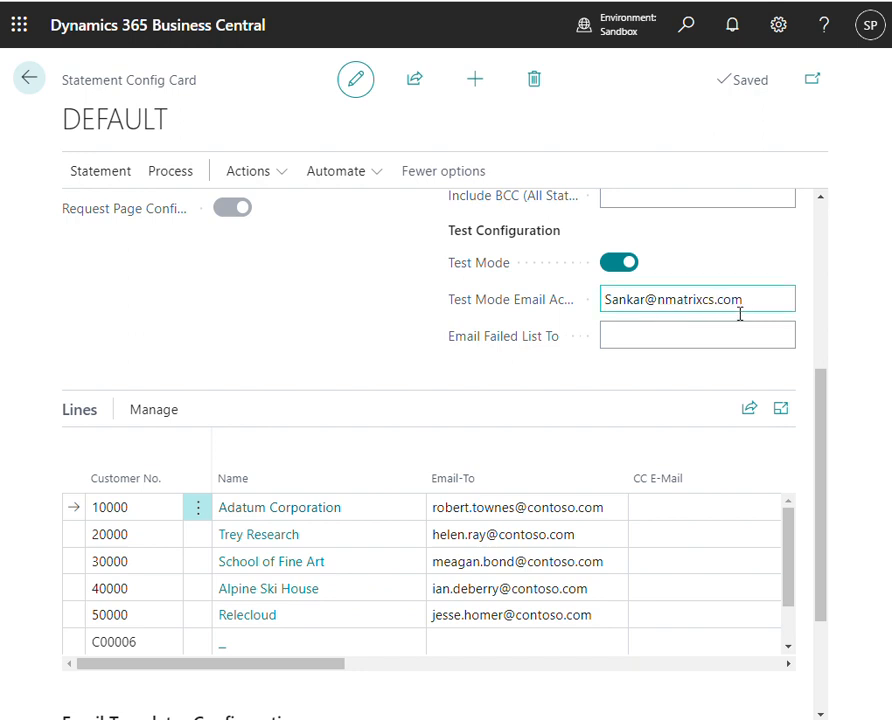
{"action": "left_click", "coordinate": [637, 337]}
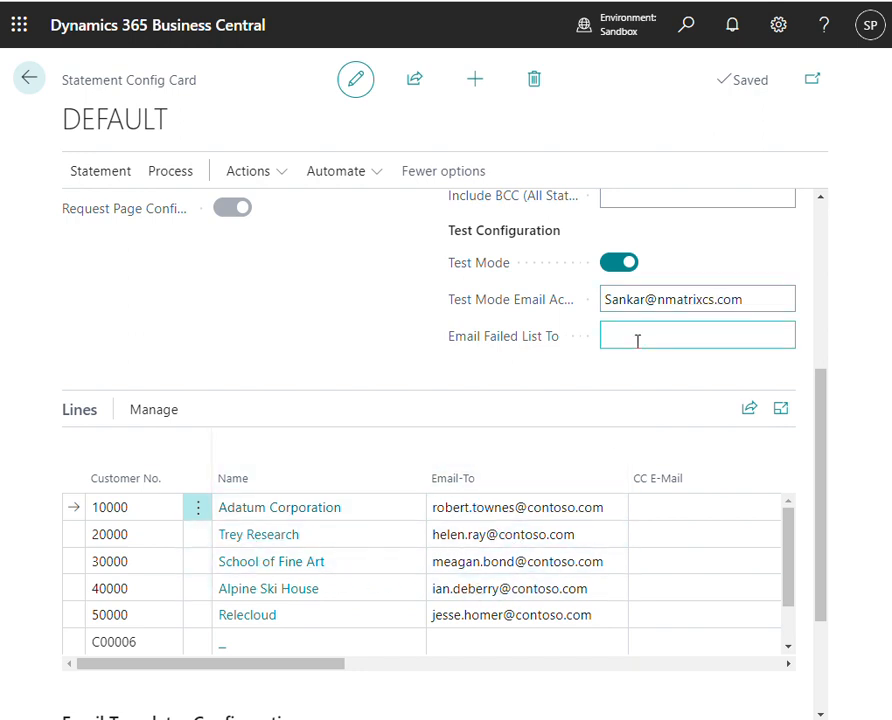
{"action": "left_click", "coordinate": [766, 304]}
{"action": "left_click", "coordinate": [683, 338]}
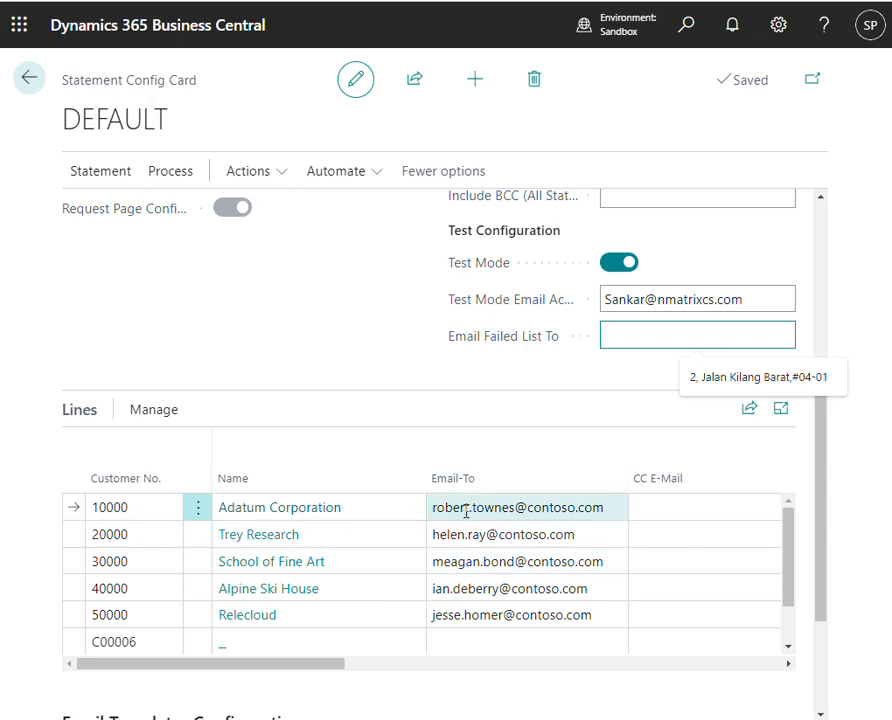
{"action": "scroll", "coordinate": [452, 410], "scroll_direction": "down", "scroll_amount": 2}
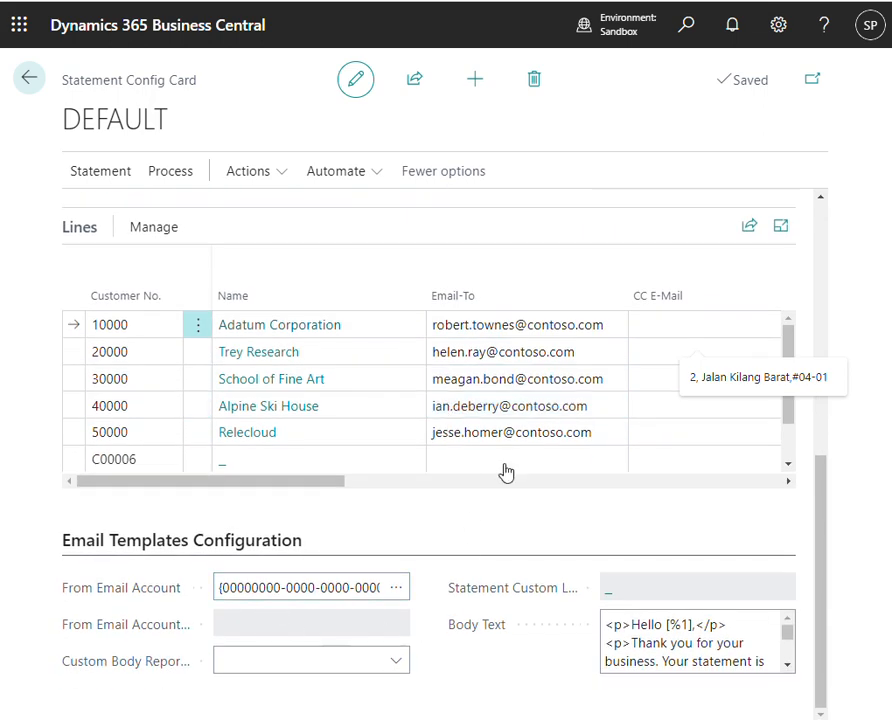
{"action": "left_click", "coordinate": [234, 651]}
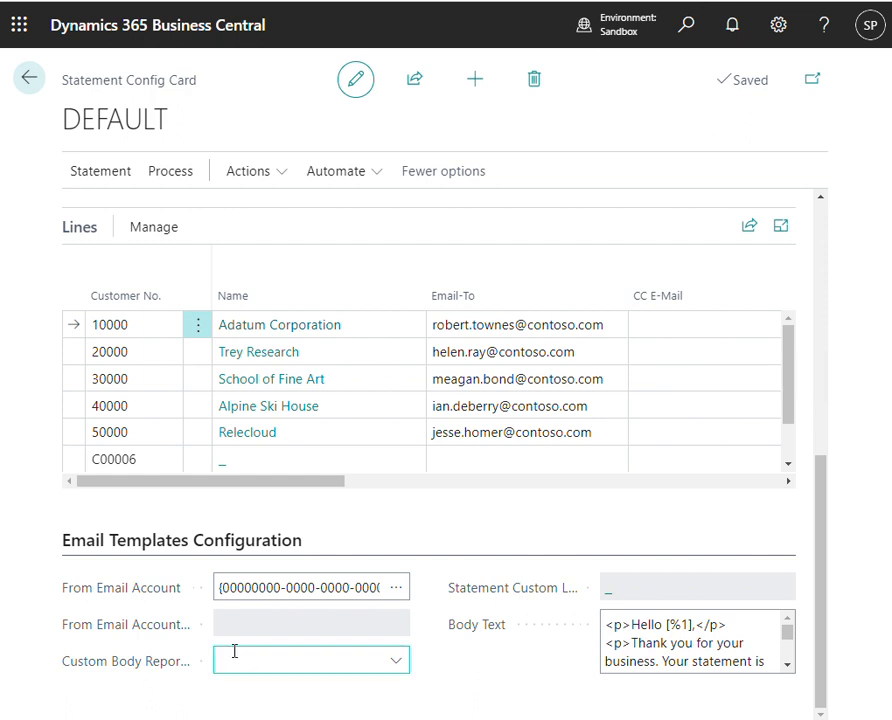
{"action": "left_click", "coordinate": [290, 595]}
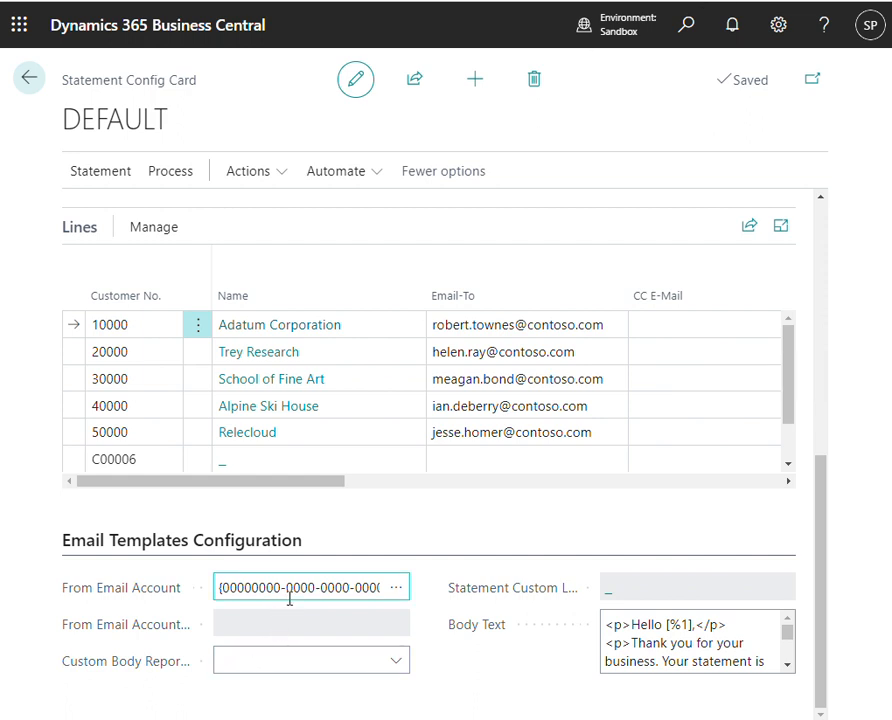
{"action": "left_click", "coordinate": [338, 665]}
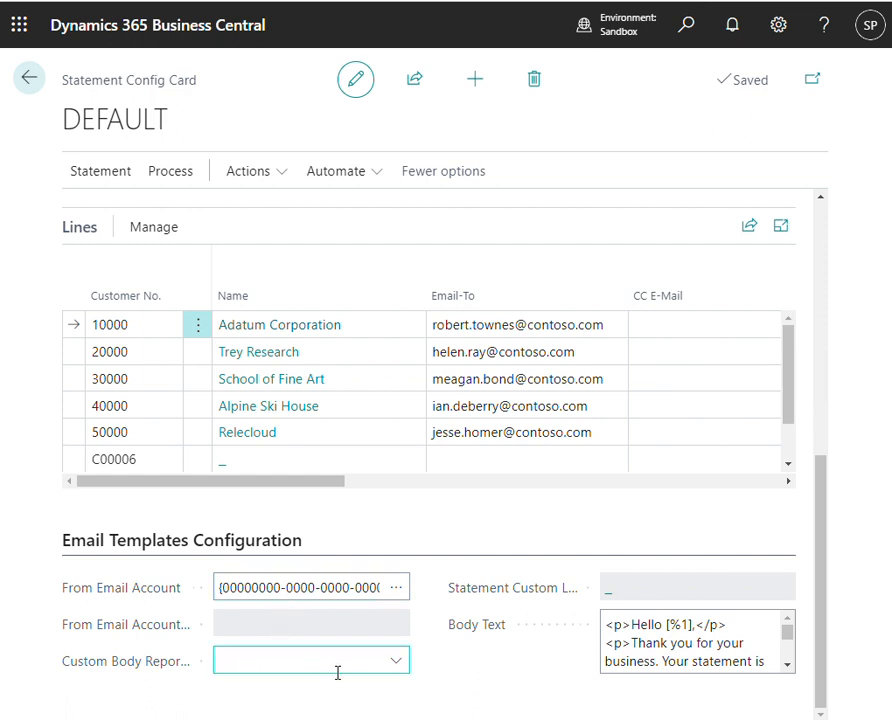
{"action": "left_click", "coordinate": [400, 666]}
{"action": "left_click", "coordinate": [392, 542]}
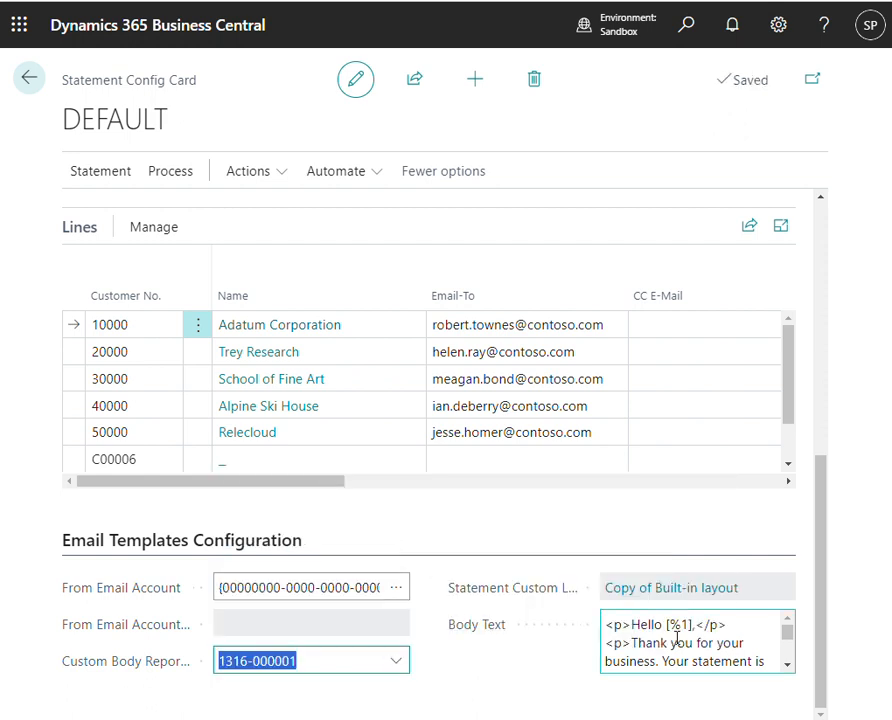
{"action": "left_click", "coordinate": [618, 627]}
{"action": "key", "text": "ctrl+a"}
{"action": "scroll", "coordinate": [688, 660], "scroll_direction": "down", "scroll_amount": 2}
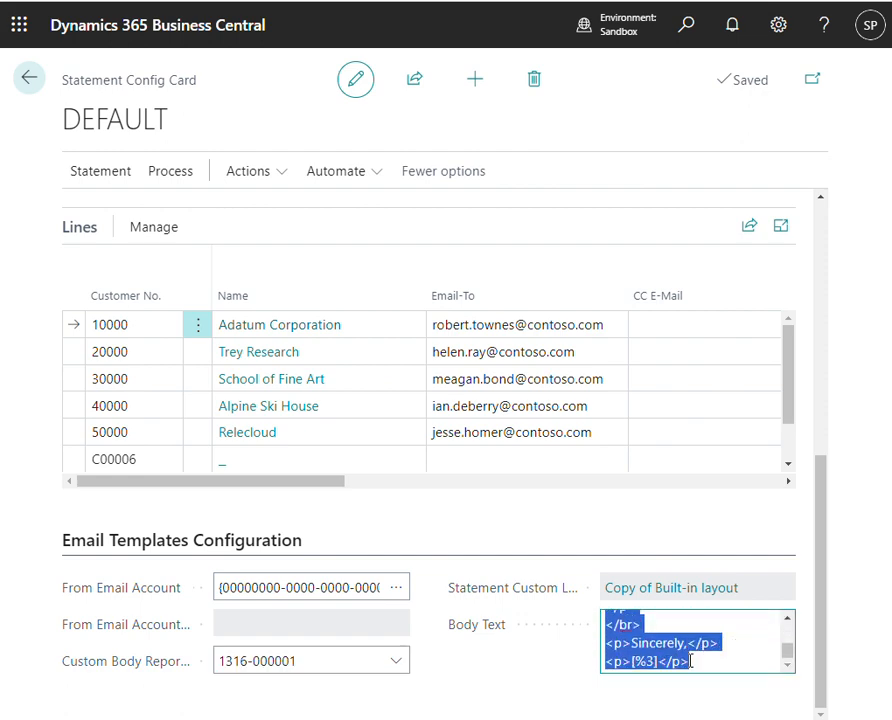
- Copy the test mode email address into the Email Failed List To field and check both addresses
{"action": "scroll", "coordinate": [454, 585], "scroll_direction": "up", "scroll_amount": 2}
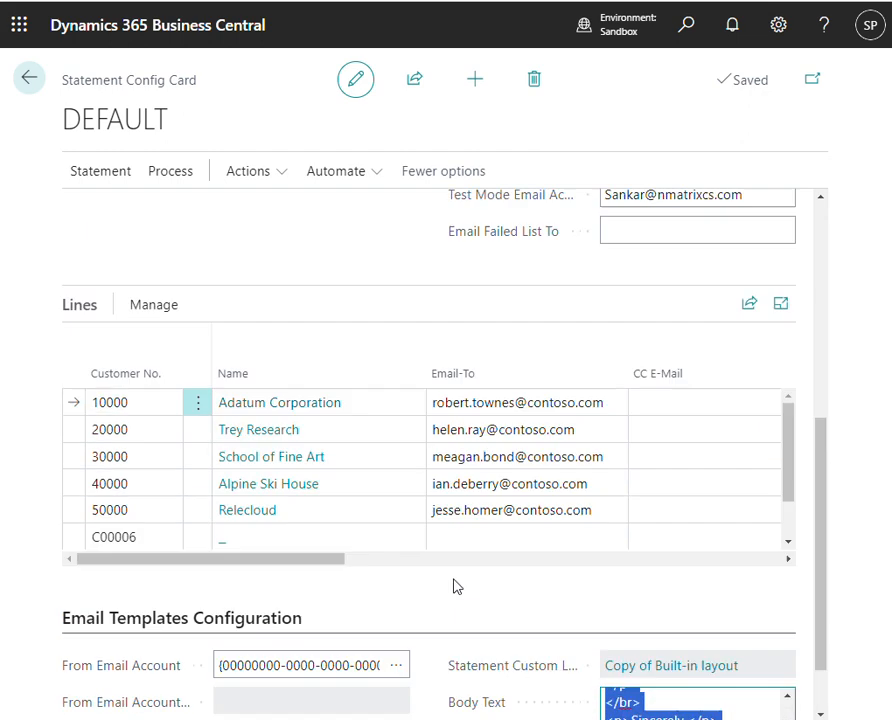
{"action": "scroll", "coordinate": [464, 580], "scroll_direction": "up", "scroll_amount": 2}
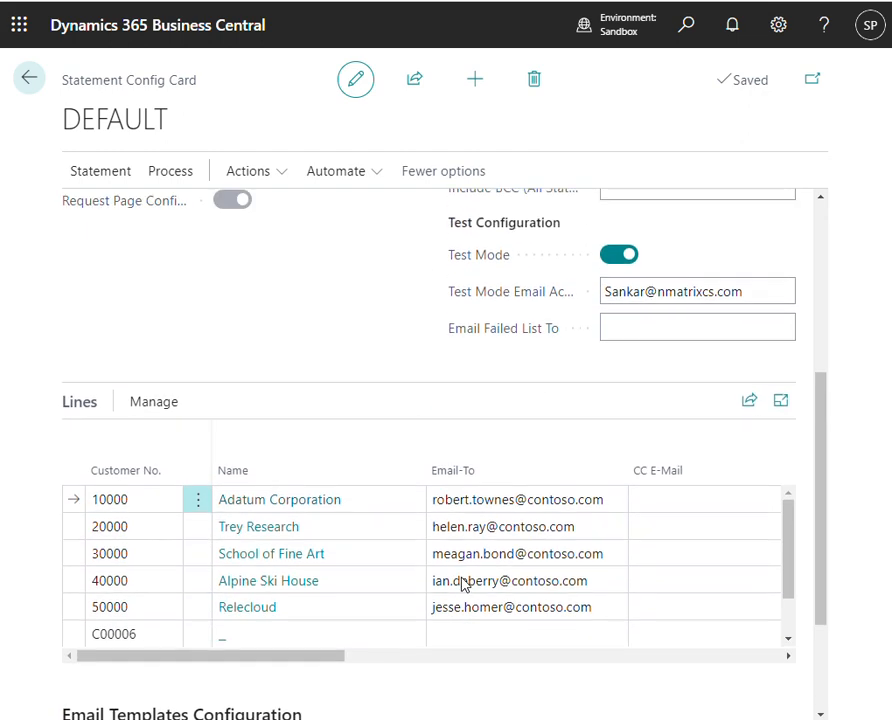
{"action": "left_click", "coordinate": [774, 292]}
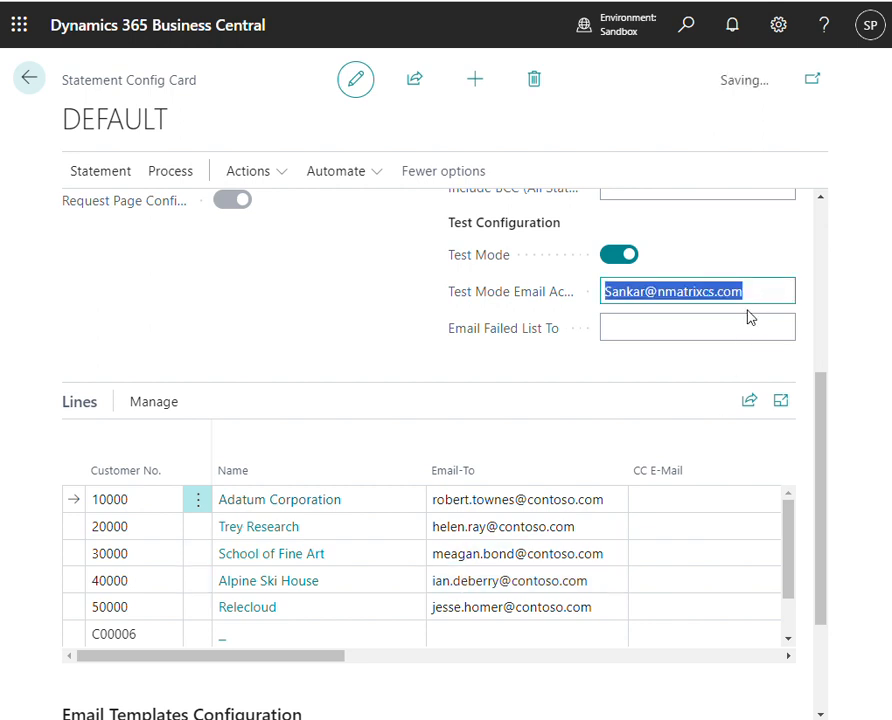
{"action": "left_click", "coordinate": [689, 330]}
{"action": "key", "text": "ctrl+v"}
{"action": "key", "text": "Tab"}
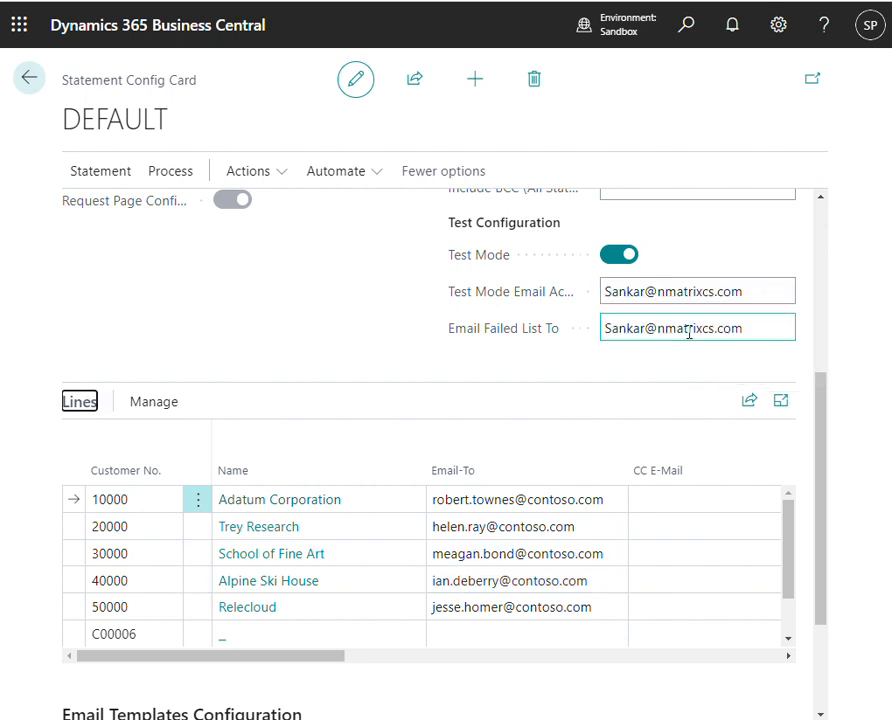
{"action": "mouse_move", "coordinate": [326, 658]}
{"action": "left_mouse_down"}
{"action": "mouse_move", "coordinate": [654, 662]}
{"action": "mouse_move", "coordinate": [280, 650]}
{"action": "mouse_move", "coordinate": [360, 658]}
{"action": "mouse_move", "coordinate": [314, 657]}
{"action": "left_mouse_up"}
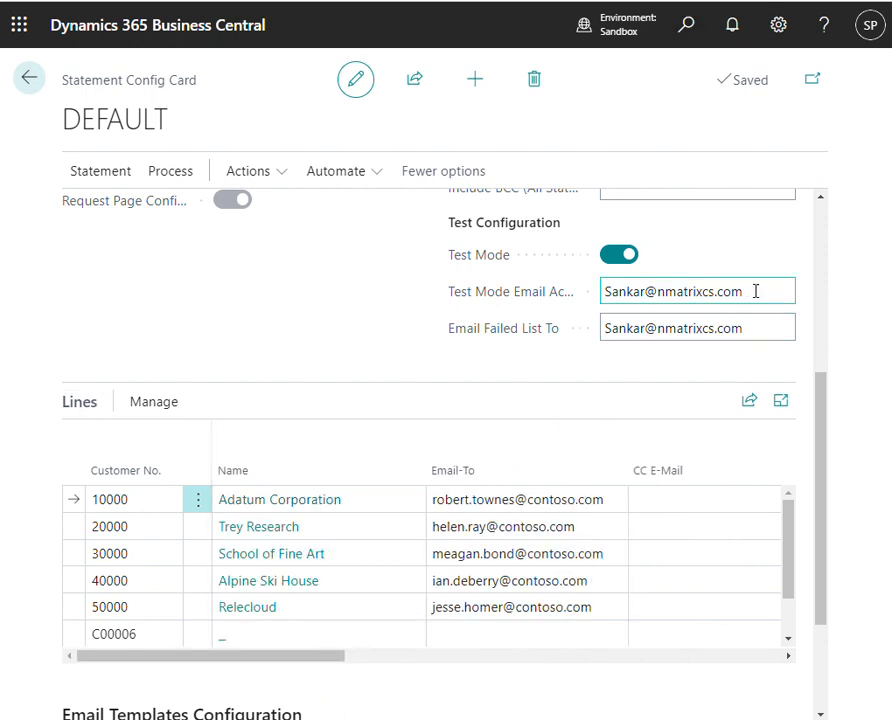
{"action": "left_click", "coordinate": [686, 291]}
{"action": "left_click", "coordinate": [734, 328]}
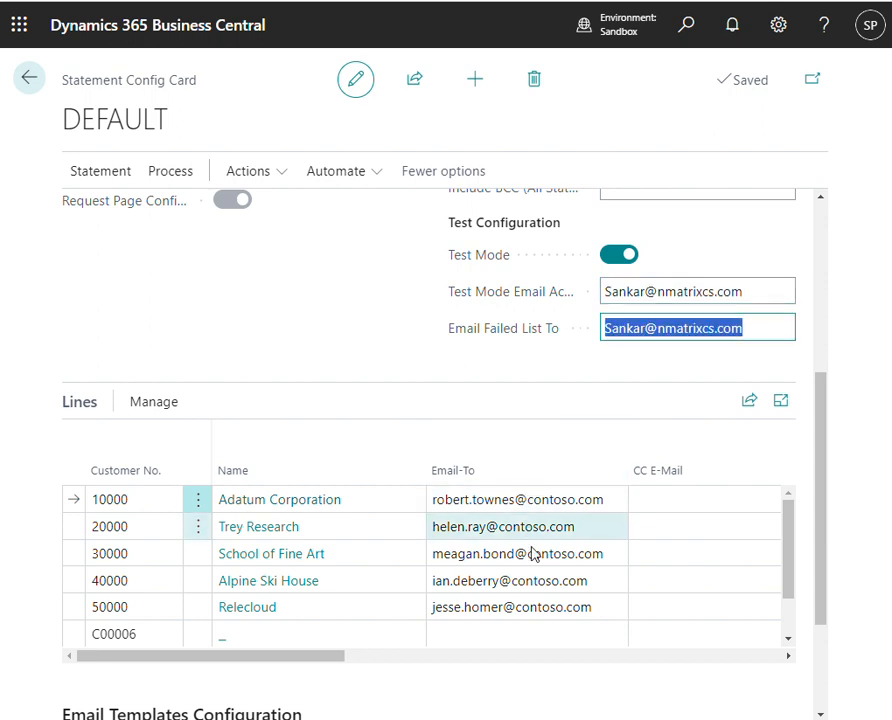
- Clear the Email-To address on the School of Fine Art customer line
{"action": "left_click", "coordinate": [586, 553]}
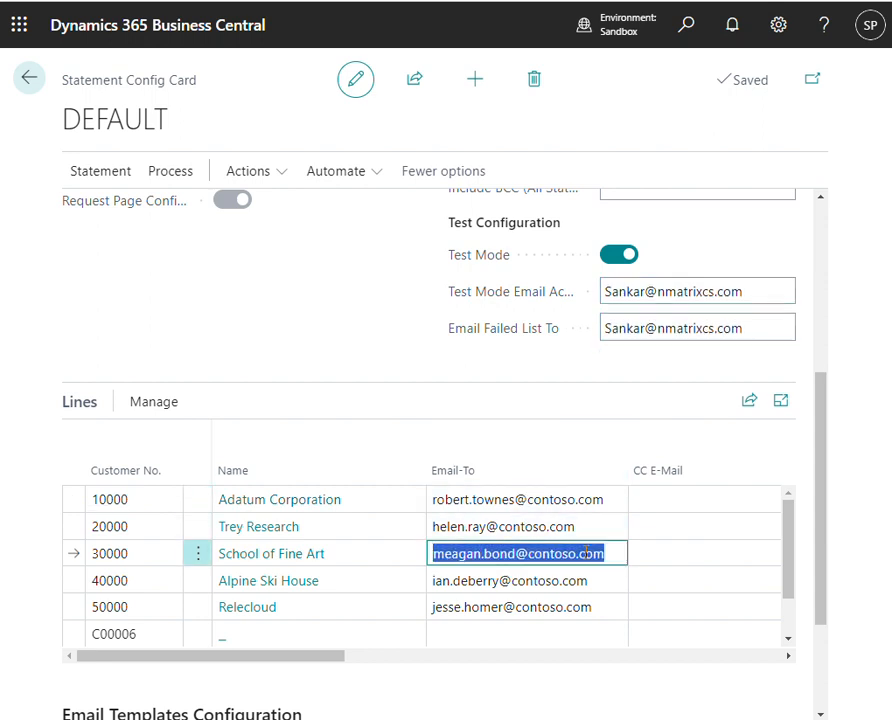
{"action": "key", "text": "Delete"}
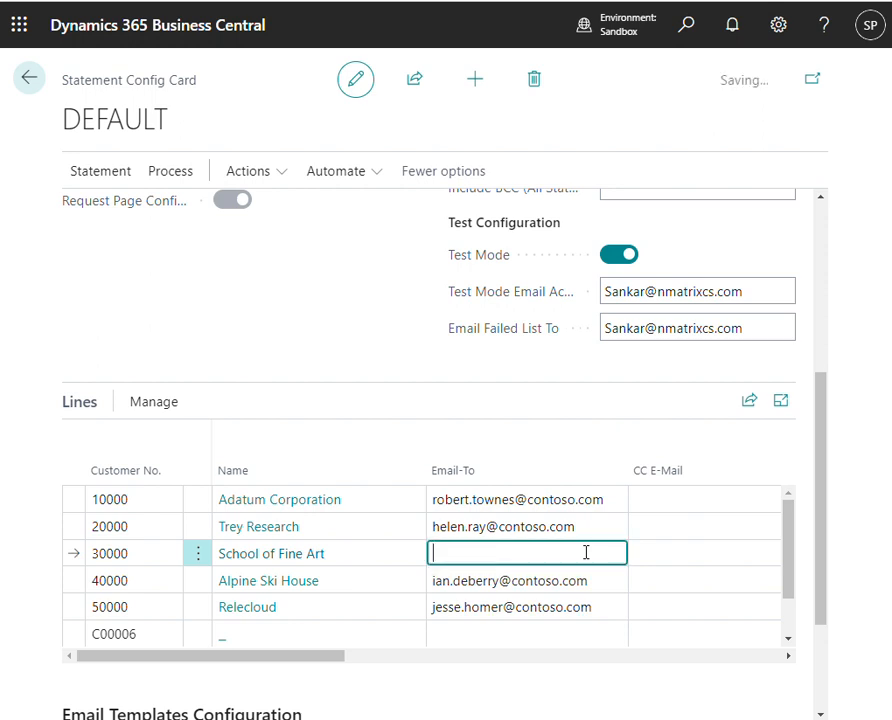
{"action": "left_click", "coordinate": [644, 530]}
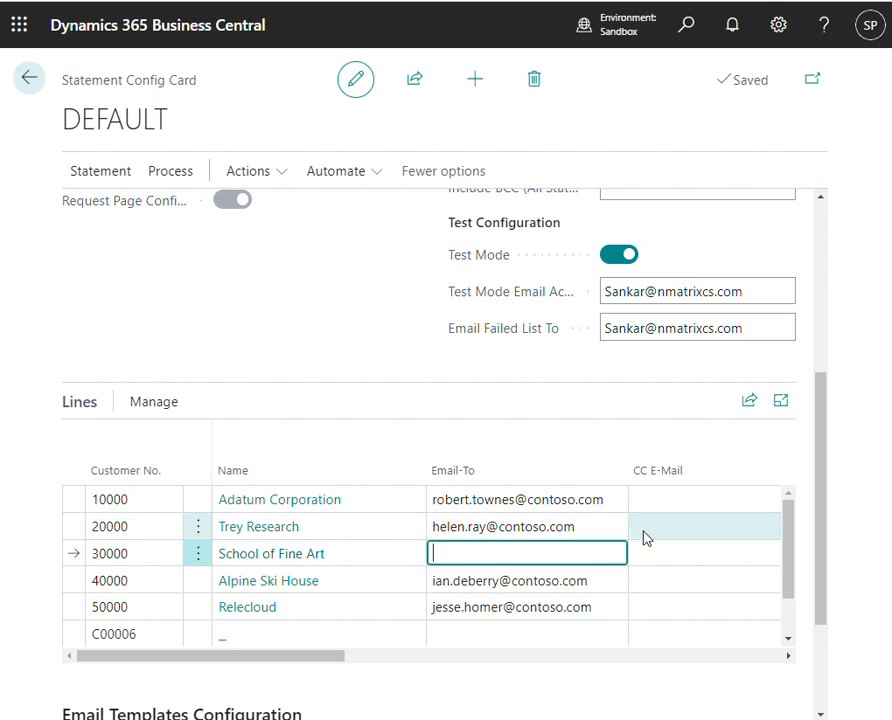
- Send the statements for the DEFAULT configuration and acknowledge the confirmation
{"action": "left_click", "coordinate": [98, 172]}
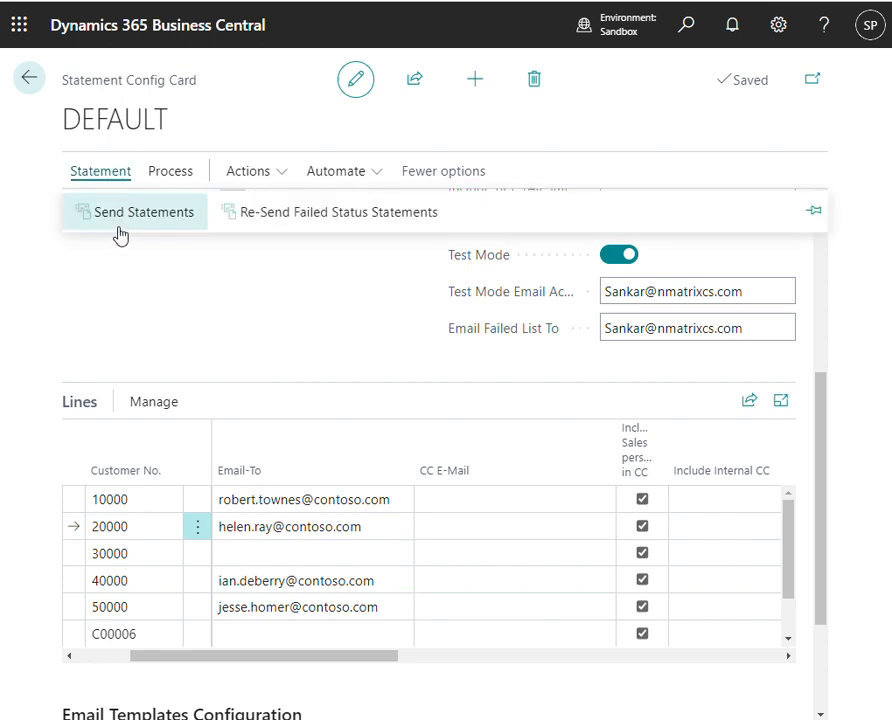
{"action": "left_click", "coordinate": [120, 217]}
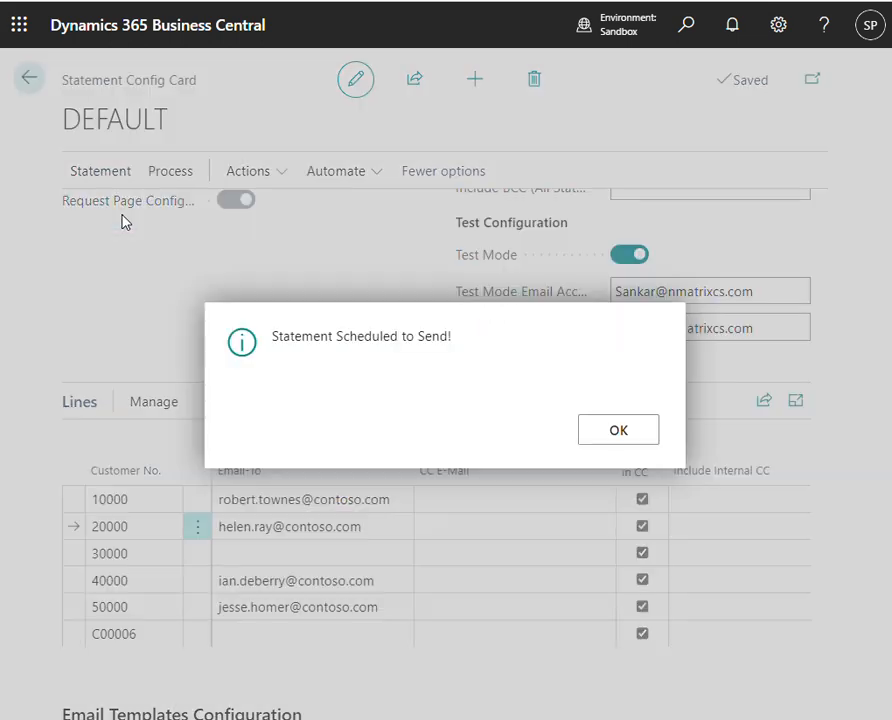
{"action": "left_click", "coordinate": [622, 440]}
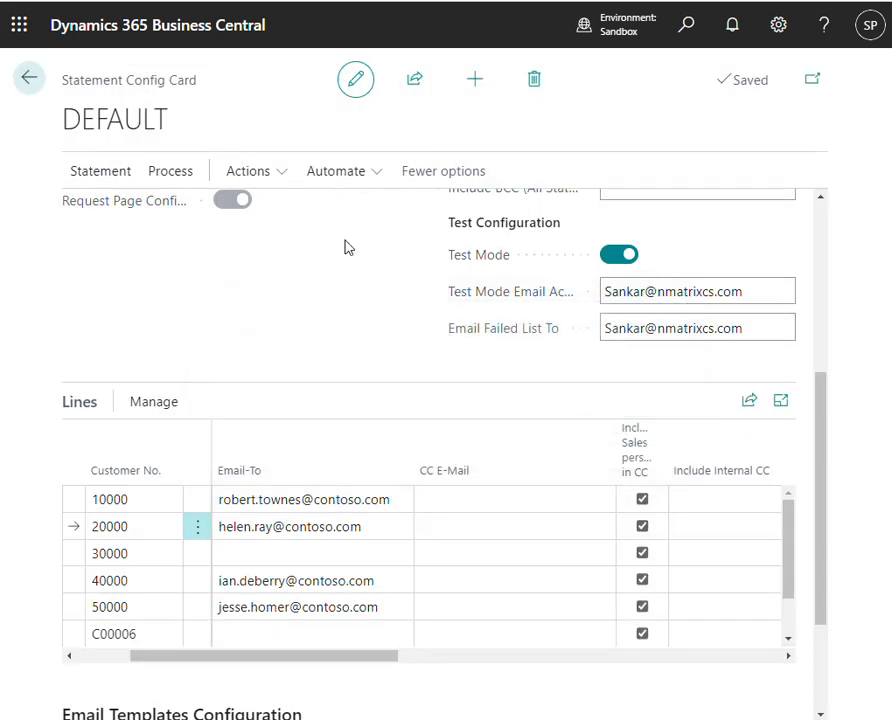
{"action": "left_click", "coordinate": [280, 176]}
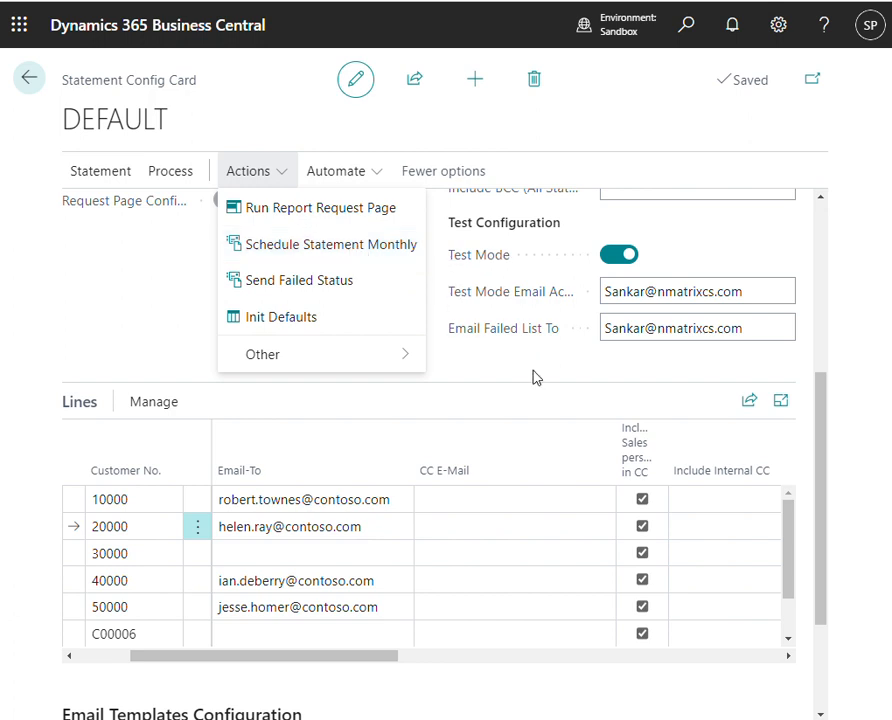
{"action": "left_click", "coordinate": [210, 327]}
{"action": "scroll", "coordinate": [240, 333], "scroll_direction": "up", "scroll_amount": 5}
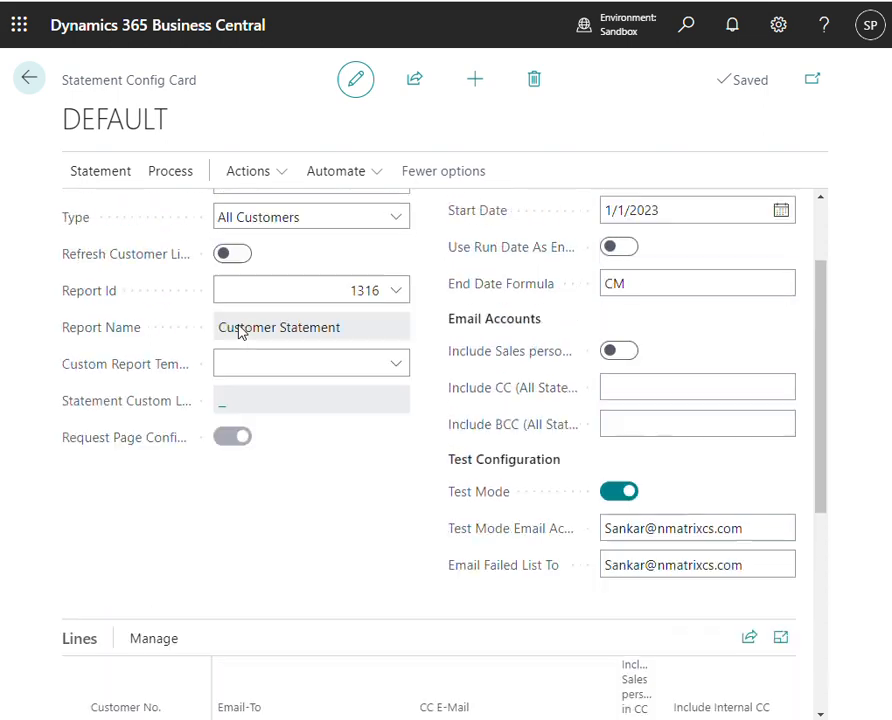
{"action": "scroll", "coordinate": [300, 500], "scroll_direction": "down", "scroll_amount": 5}
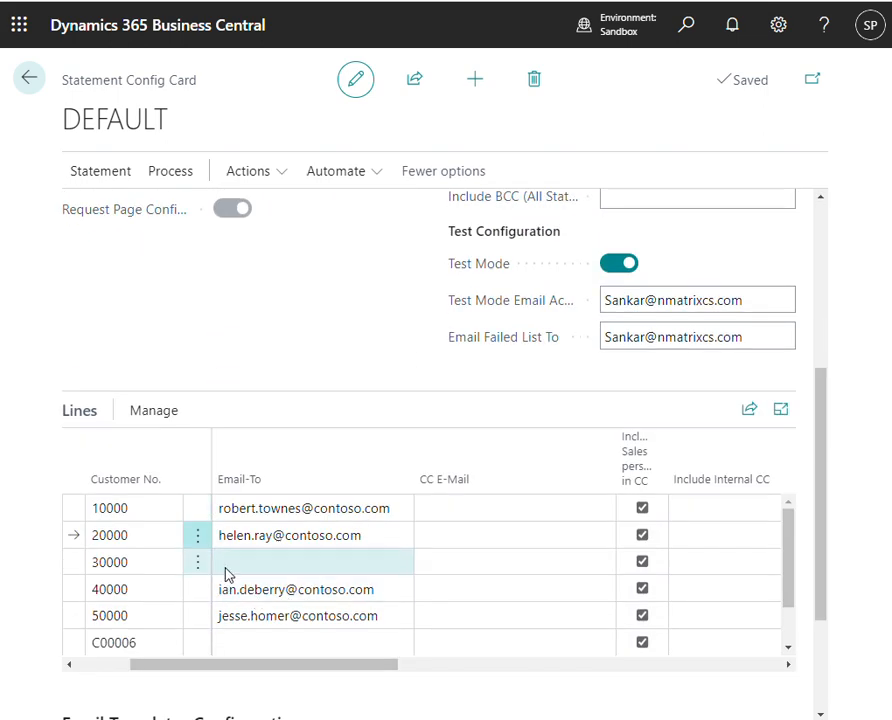
{"action": "scroll", "coordinate": [335, 532], "scroll_direction": "up", "scroll_amount": 5}
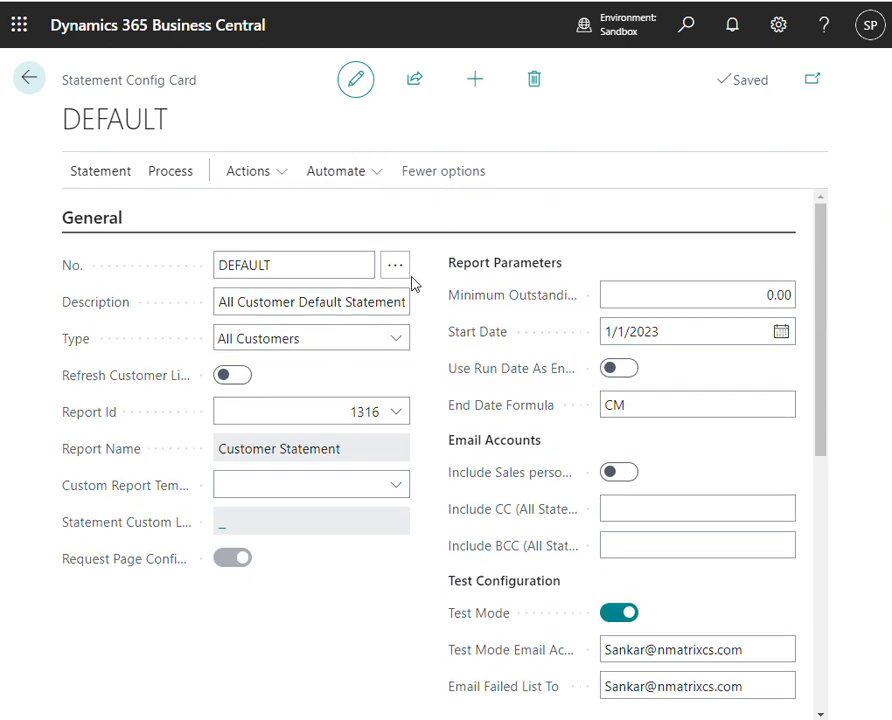
- Create a new statement configuration and assign its number from the CUST-STA number series
{"action": "left_click", "coordinate": [475, 80]}
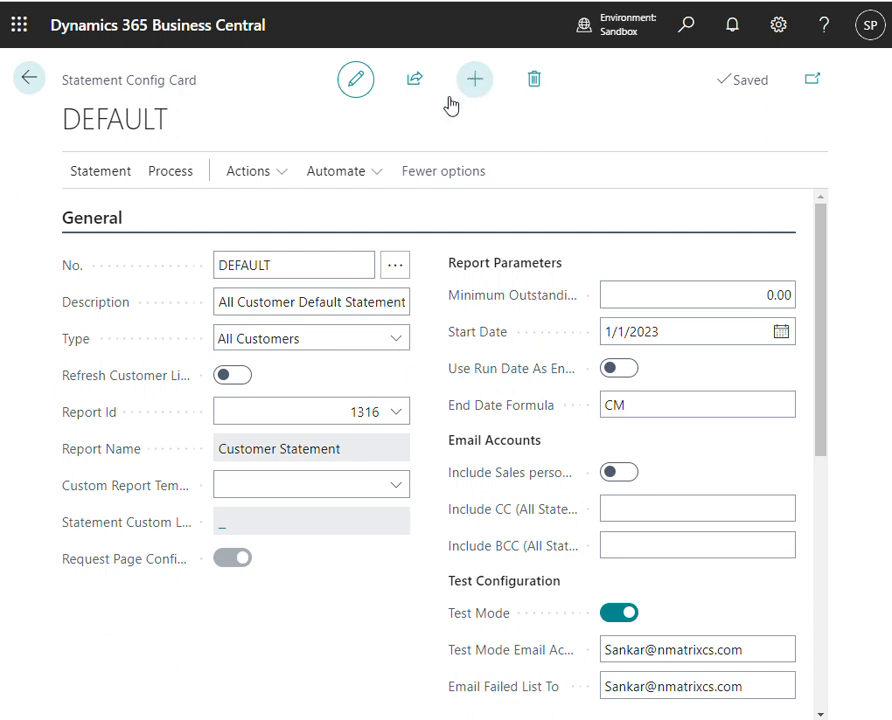
{"action": "left_click", "coordinate": [394, 268]}
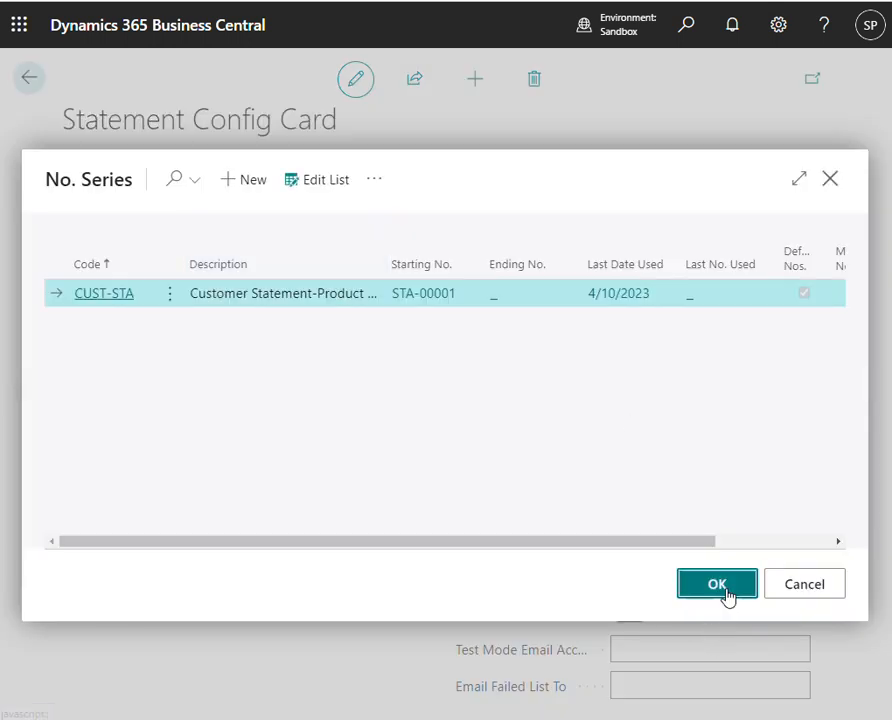
{"action": "left_click", "coordinate": [729, 596]}
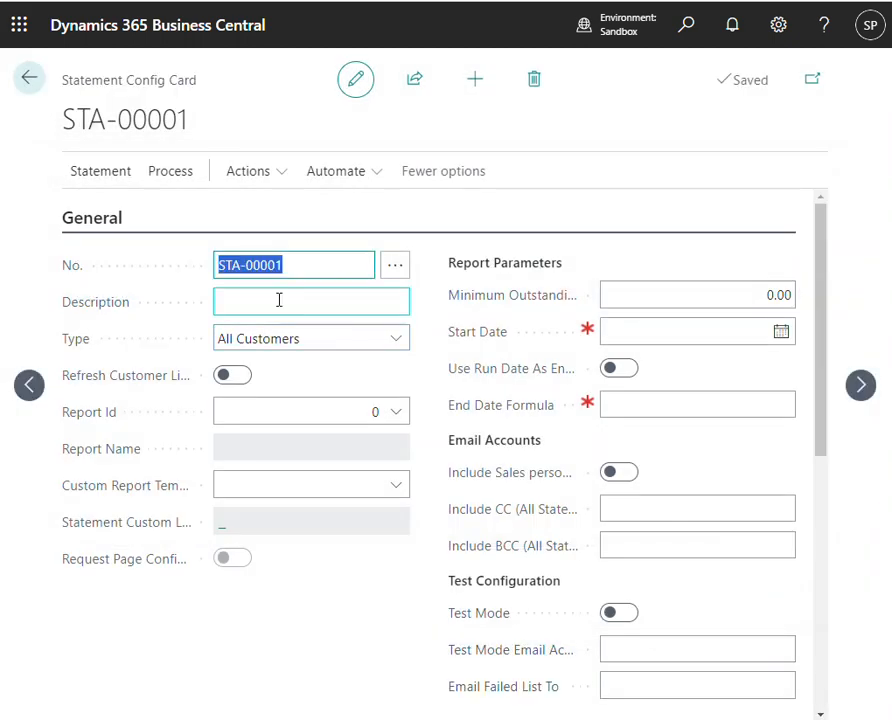
- Set the new configuration's type to Selected Customers and its description to Key Customer
{"action": "left_click", "coordinate": [341, 343]}
{"action": "left_click", "coordinate": [314, 305]}
{"action": "left_click", "coordinate": [314, 305]}
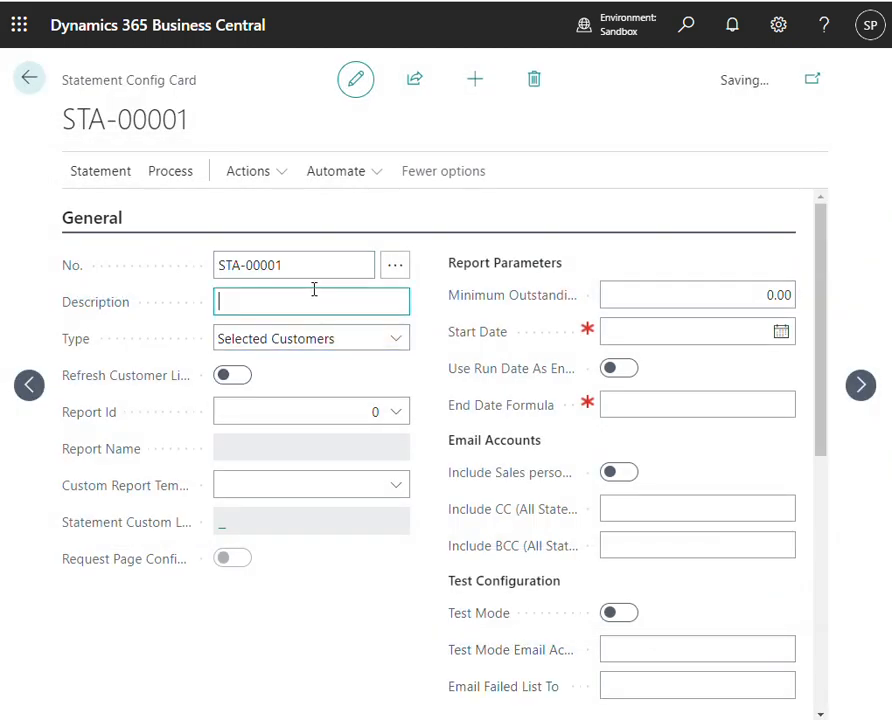
{"action": "type", "text": "Key Customer"}
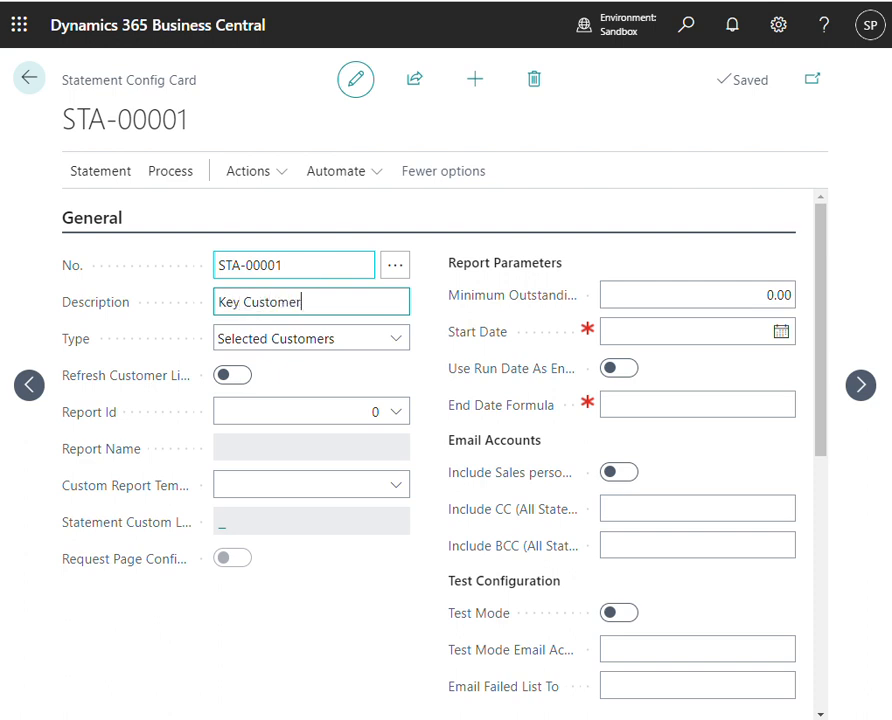
- Add School of Fine Art and Relecloud as customer lines on the Key Customer statement configuration
{"action": "left_click", "coordinate": [74, 184]}
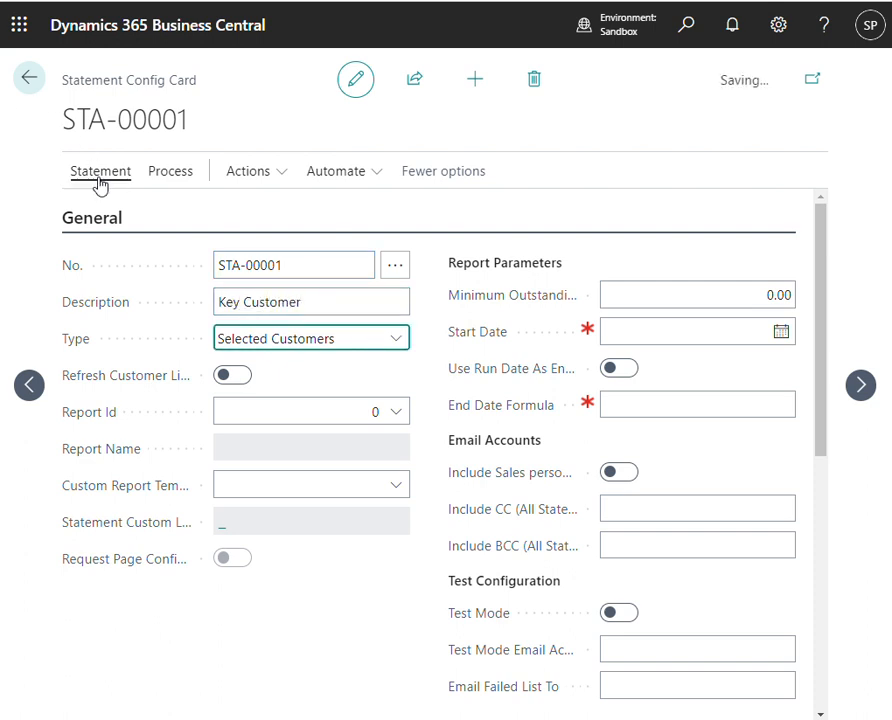
{"action": "left_click", "coordinate": [176, 174]}
{"action": "left_click", "coordinate": [152, 216]}
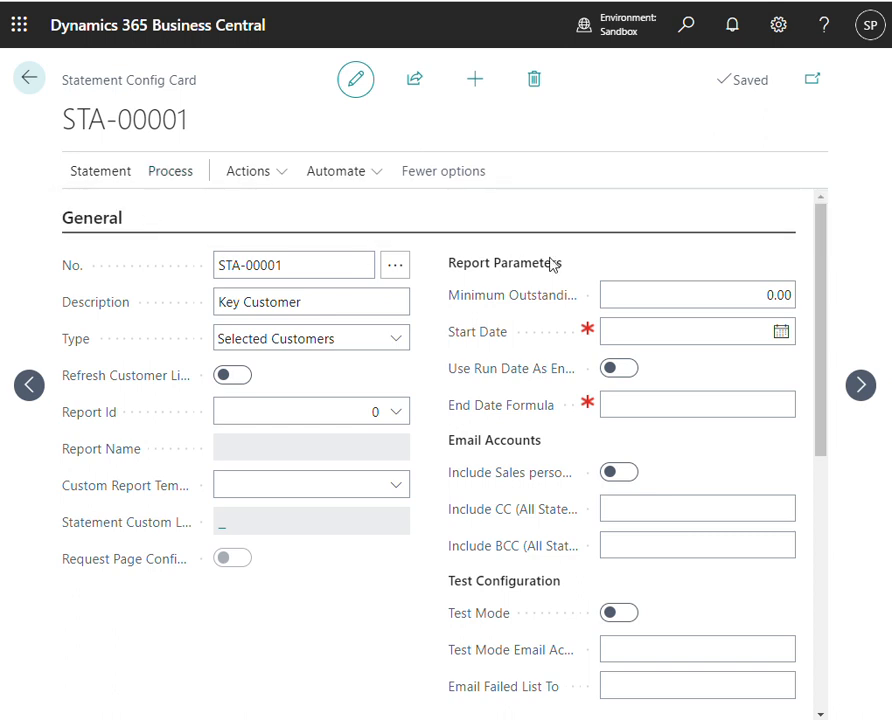
{"action": "left_click", "coordinate": [414, 281]}
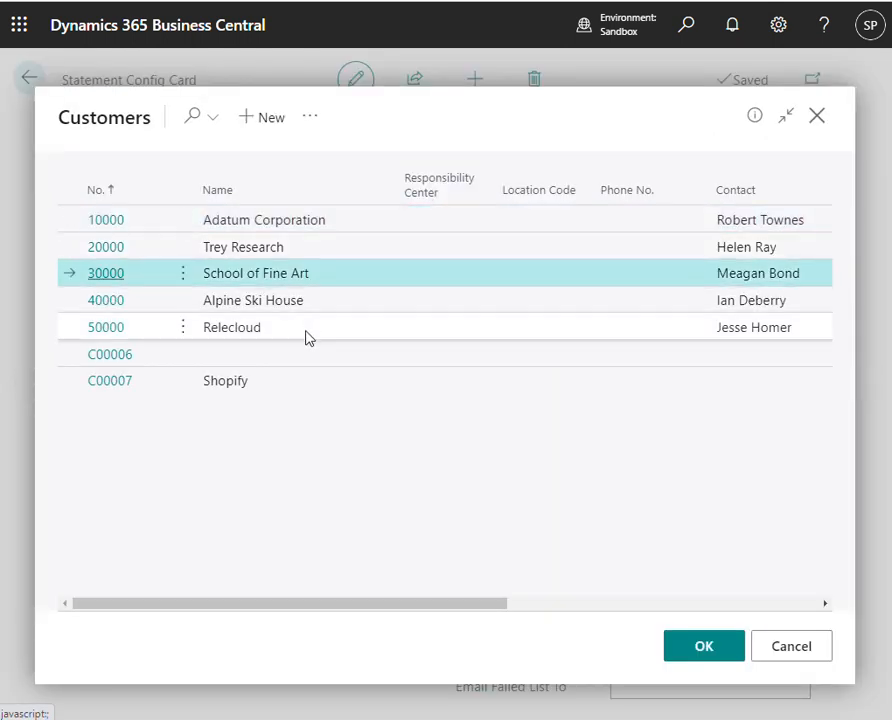
{"action": "left_click", "coordinate": [316, 330], "text": "ctrl"}
{"action": "left_click", "coordinate": [697, 643]}
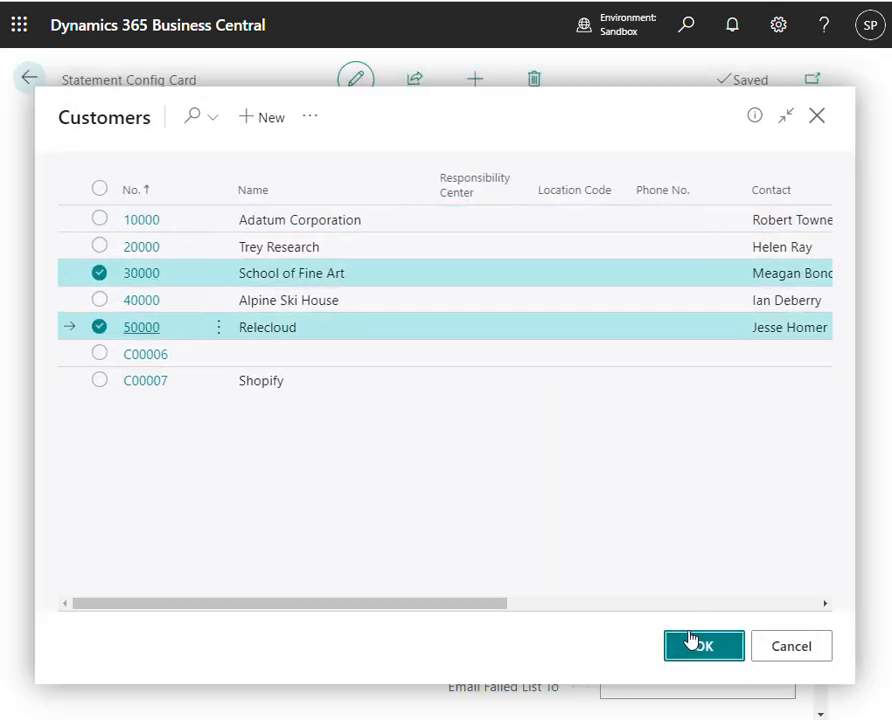
{"action": "scroll", "coordinate": [353, 565], "scroll_direction": "down", "scroll_amount": 3}
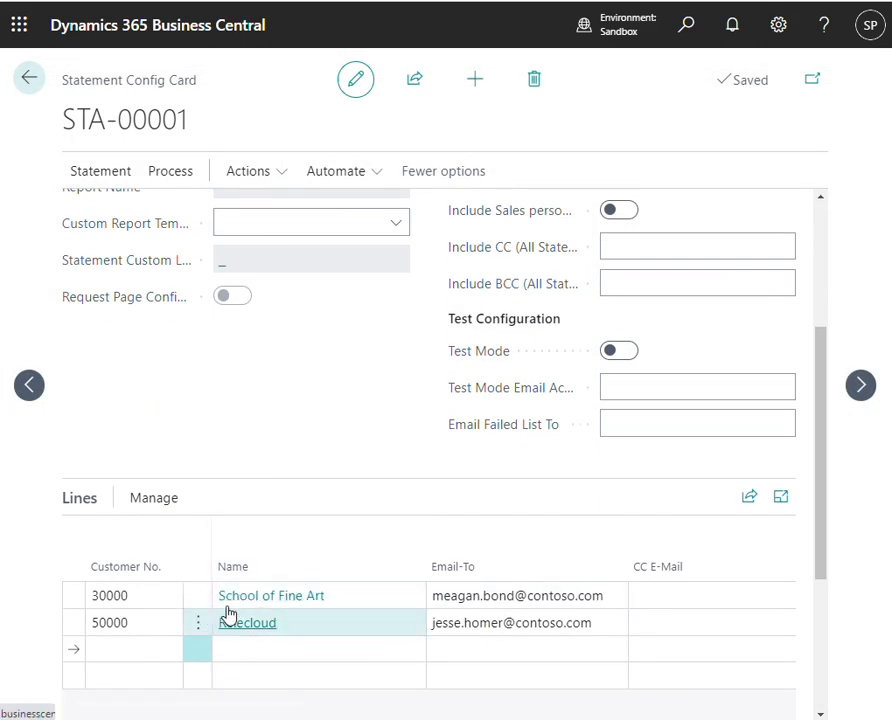
- Return to the DEFAULT configuration and review the statement email generated for Relecloud, including its body text and customer reference
{"action": "left_click", "coordinate": [28, 390]}
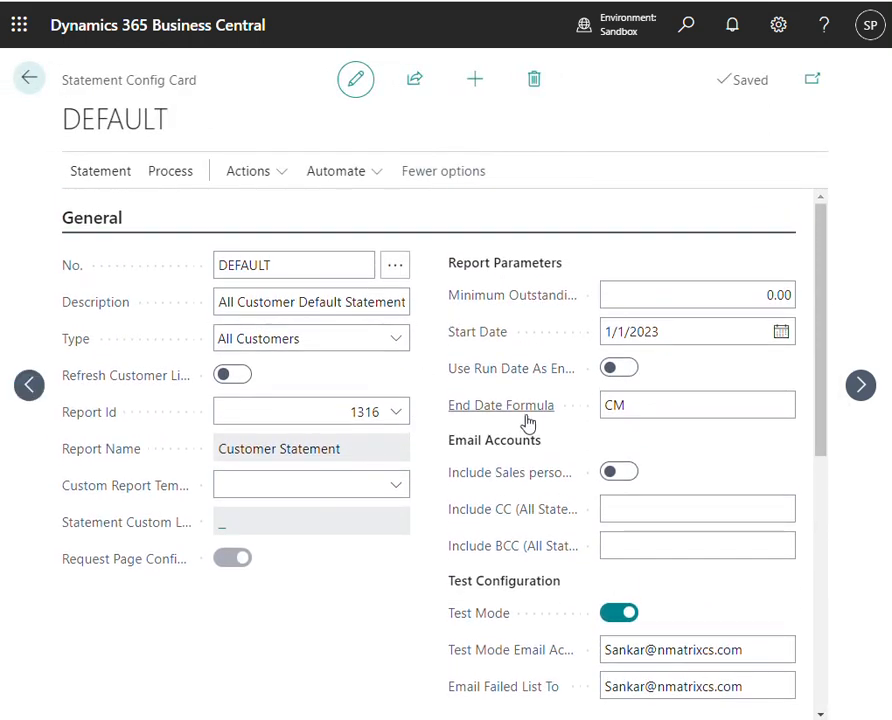
{"action": "scroll", "coordinate": [485, 428], "scroll_direction": "down", "scroll_amount": 1}
{"action": "scroll", "coordinate": [405, 431], "scroll_direction": "down", "scroll_amount": 3}
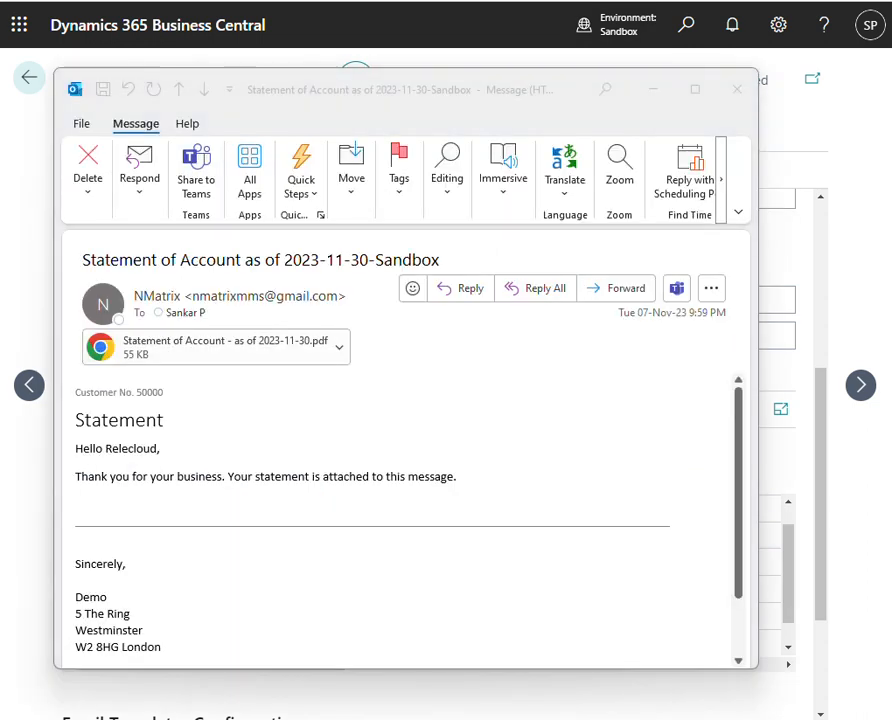
{"action": "scroll", "coordinate": [268, 462], "scroll_direction": "down", "scroll_amount": 1}
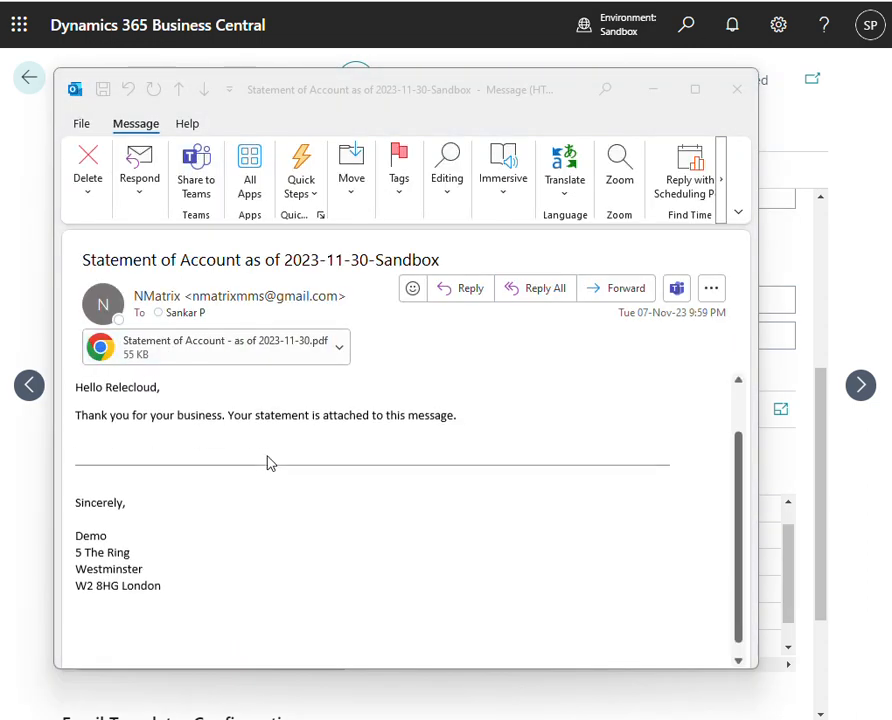
{"action": "scroll", "coordinate": [164, 456], "scroll_direction": "up", "scroll_amount": 1}
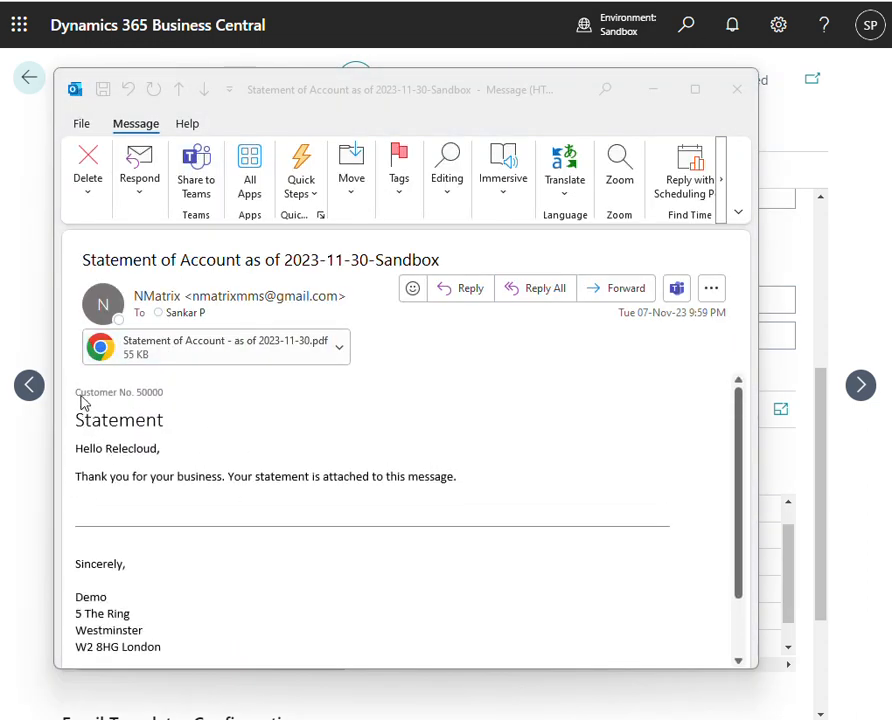
{"action": "left_click", "coordinate": [83, 402]}
{"action": "key", "text": "ctrl+a"}
{"action": "left_click", "coordinate": [224, 406]}
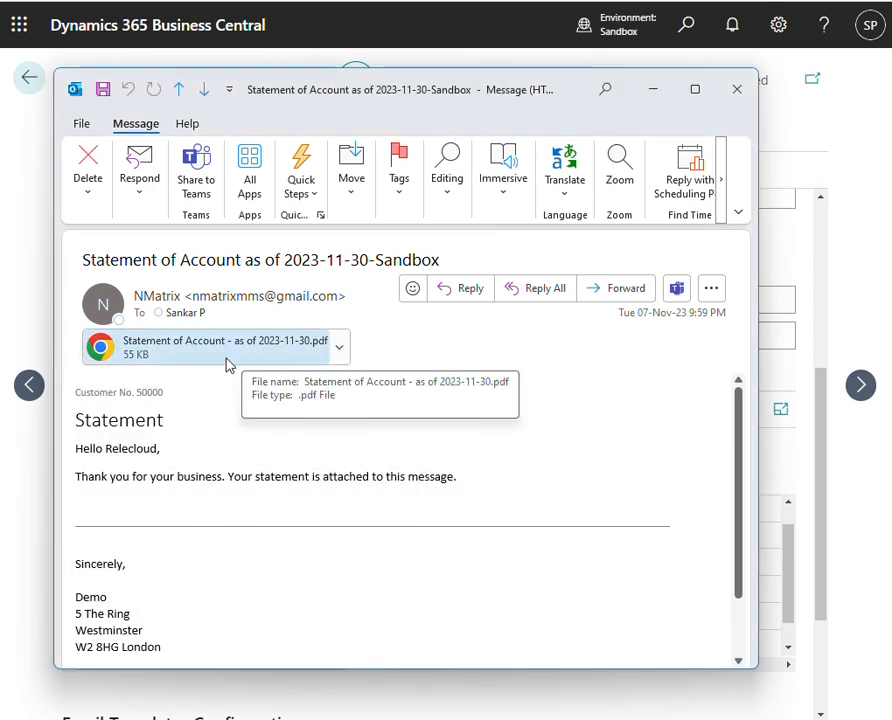
{"action": "left_click", "coordinate": [652, 90]}
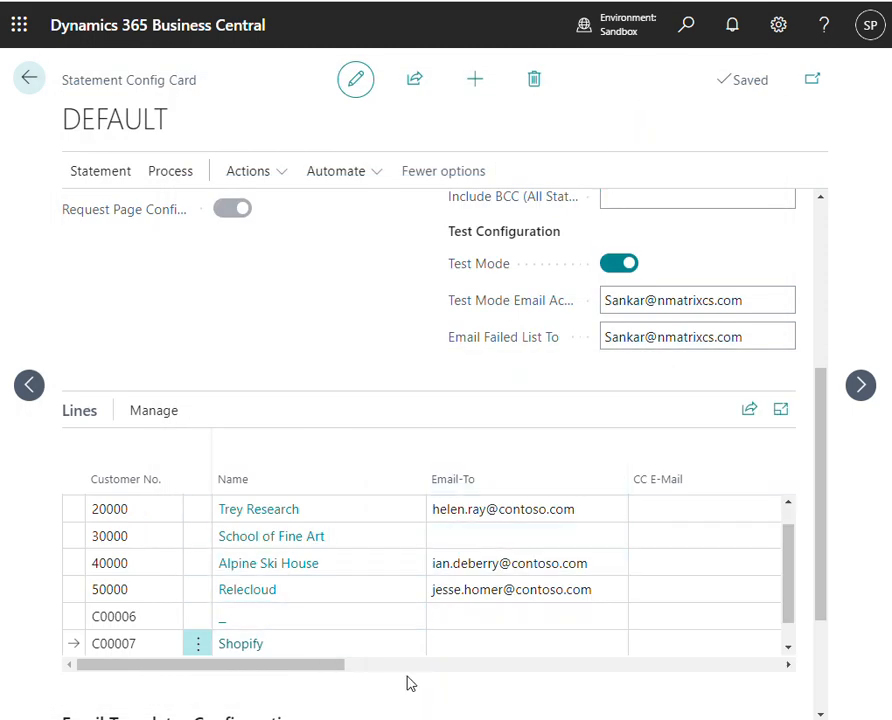
- Examine the send status and errors on the customer lines, the failed-statement notification email, and the CC and BCC settings
{"action": "left_click_drag", "start_coordinate": [320, 664], "coordinate": [587, 687]}
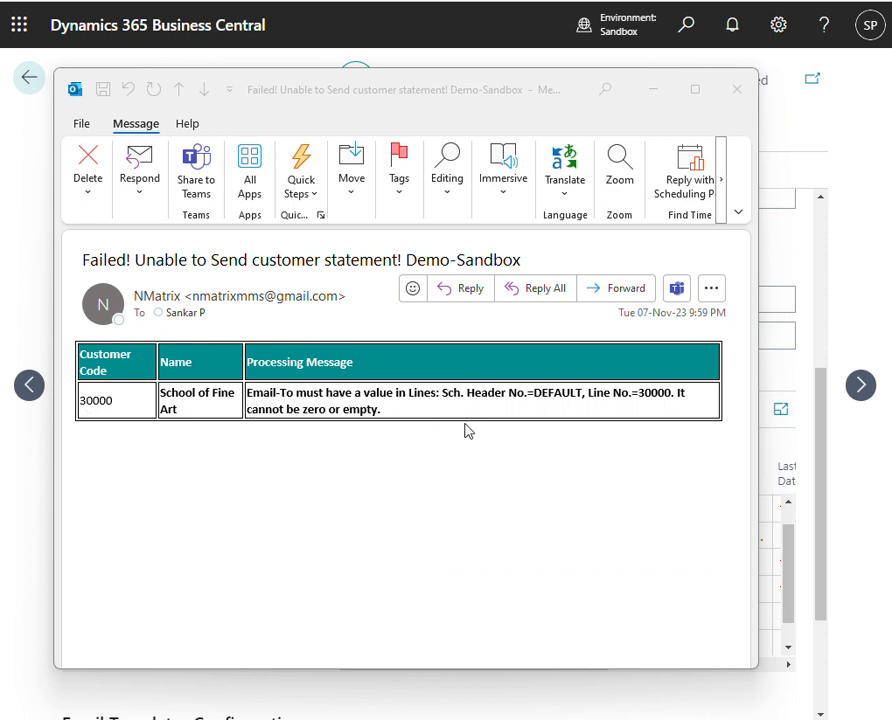
{"action": "left_click", "coordinate": [737, 89]}
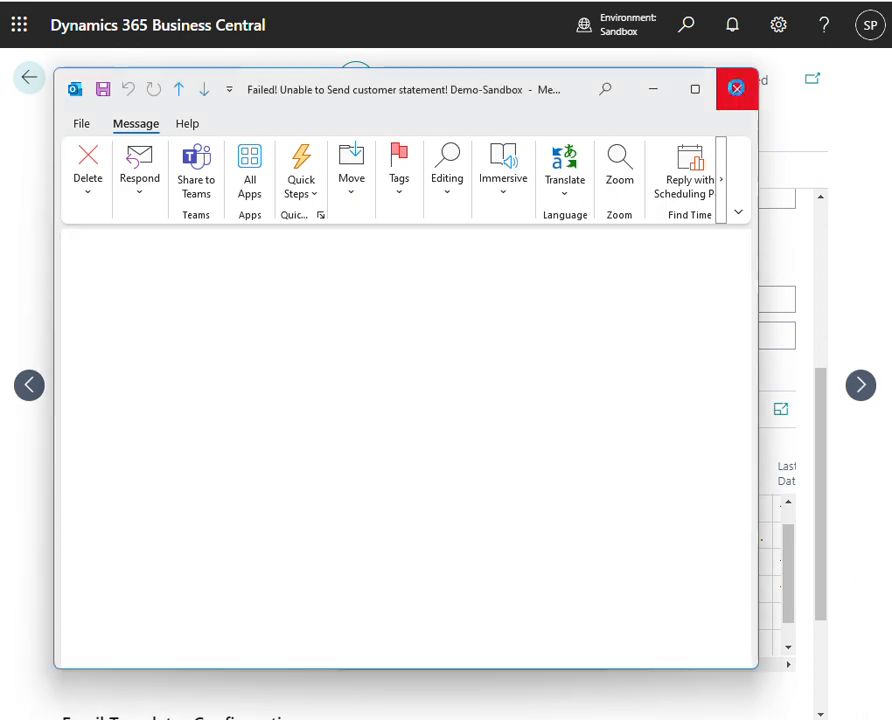
{"action": "left_click_drag", "start_coordinate": [405, 669], "coordinate": [144, 676]}
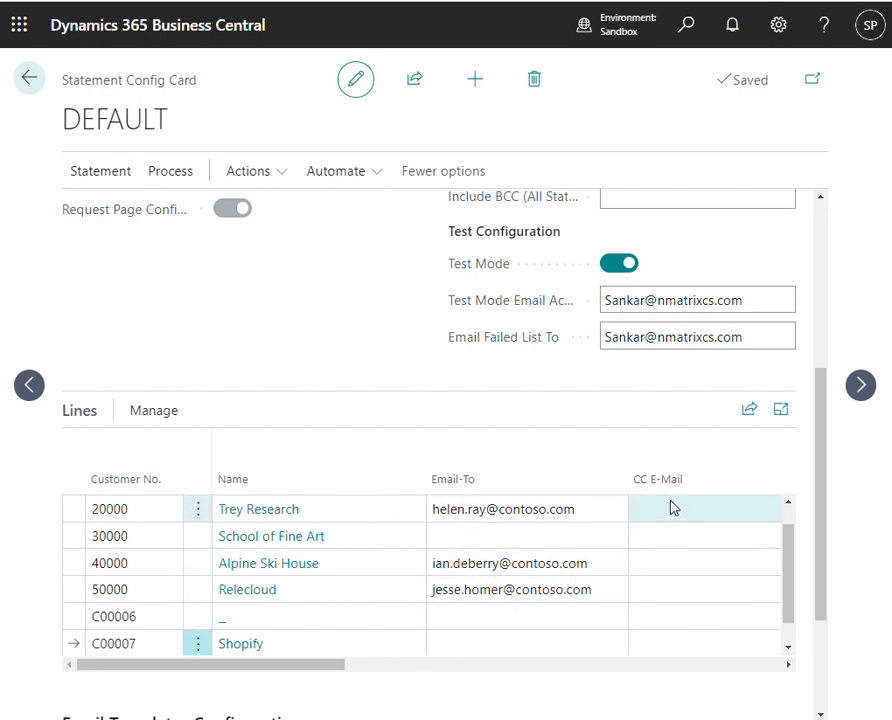
{"action": "left_click_drag", "start_coordinate": [315, 678], "coordinate": [486, 679]}
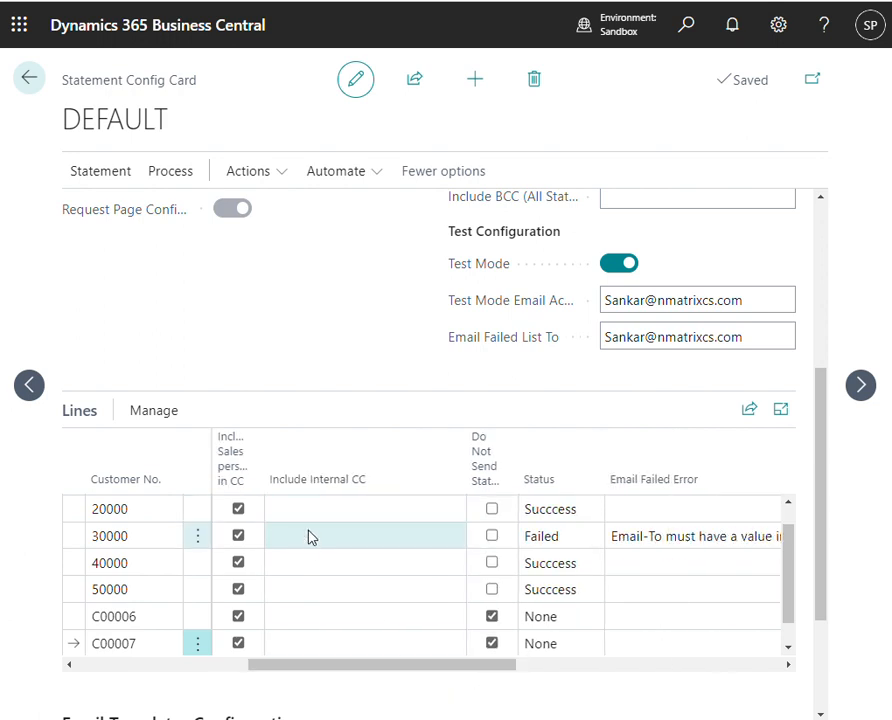
{"action": "scroll", "coordinate": [322, 562], "scroll_direction": "up", "scroll_amount": 3}
{"action": "left_click", "coordinate": [712, 368]}
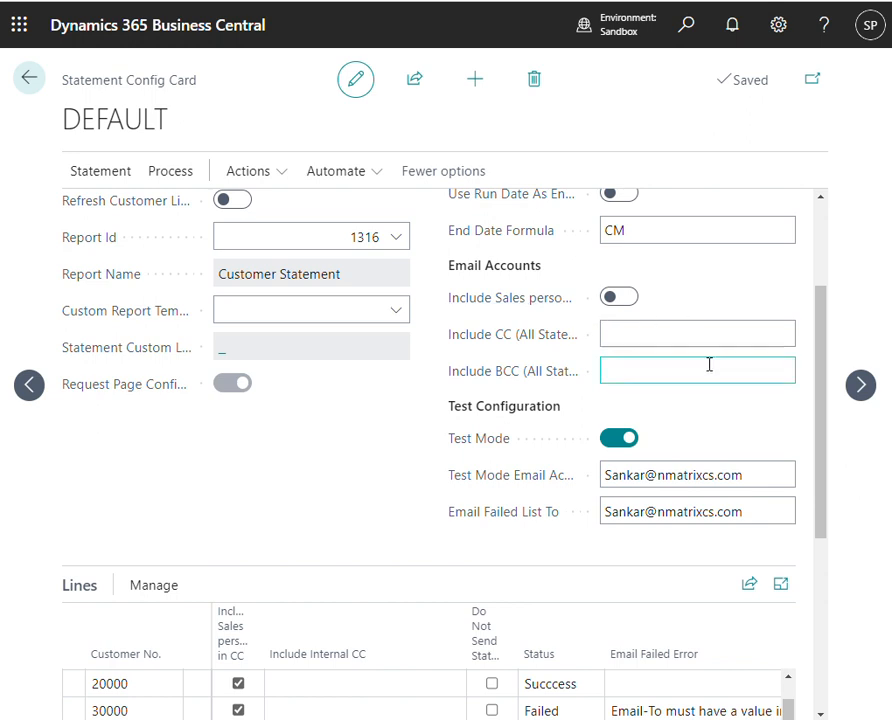
{"action": "scroll", "coordinate": [362, 626], "scroll_direction": "down", "scroll_amount": 2}
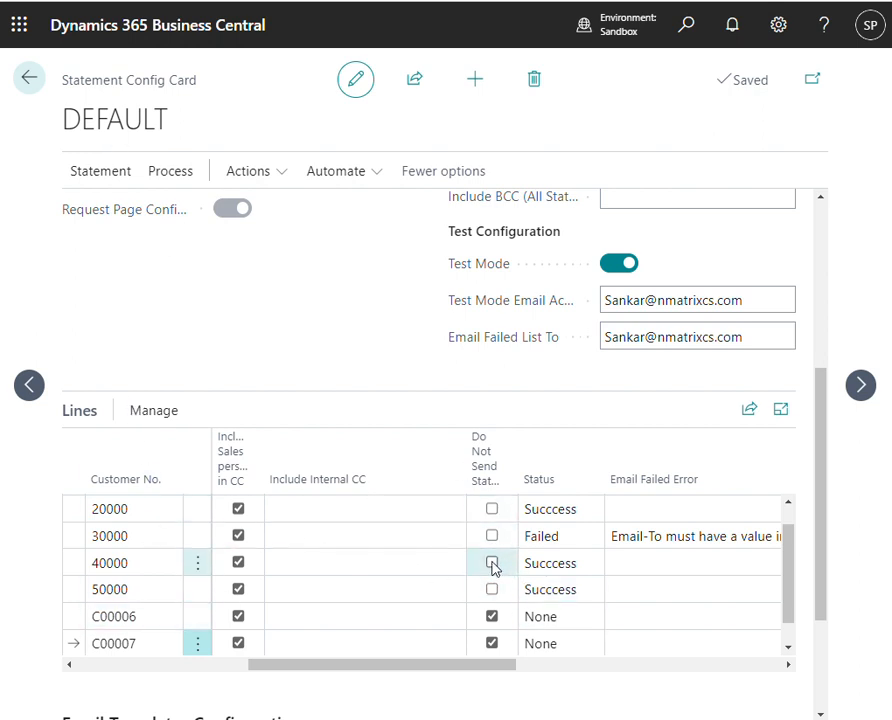
- Turn on the customer refresh option in the general settings of the DEFAULT configuration
{"action": "scroll", "coordinate": [367, 374], "scroll_direction": "up", "scroll_amount": 1}
{"action": "scroll", "coordinate": [367, 374], "scroll_direction": "up", "scroll_amount": 3}
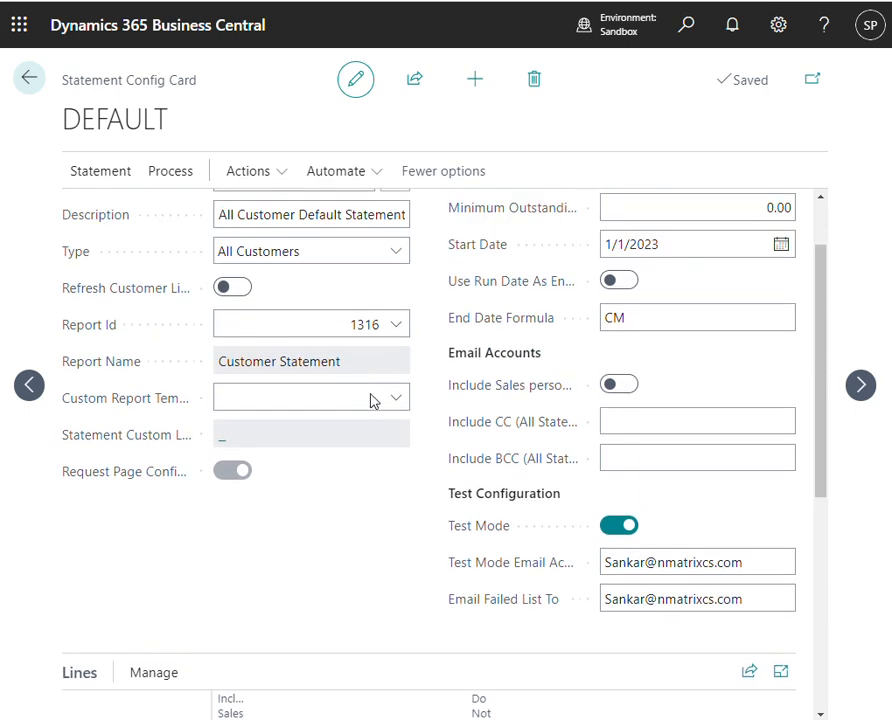
{"action": "scroll", "coordinate": [374, 402], "scroll_direction": "down", "scroll_amount": 3}
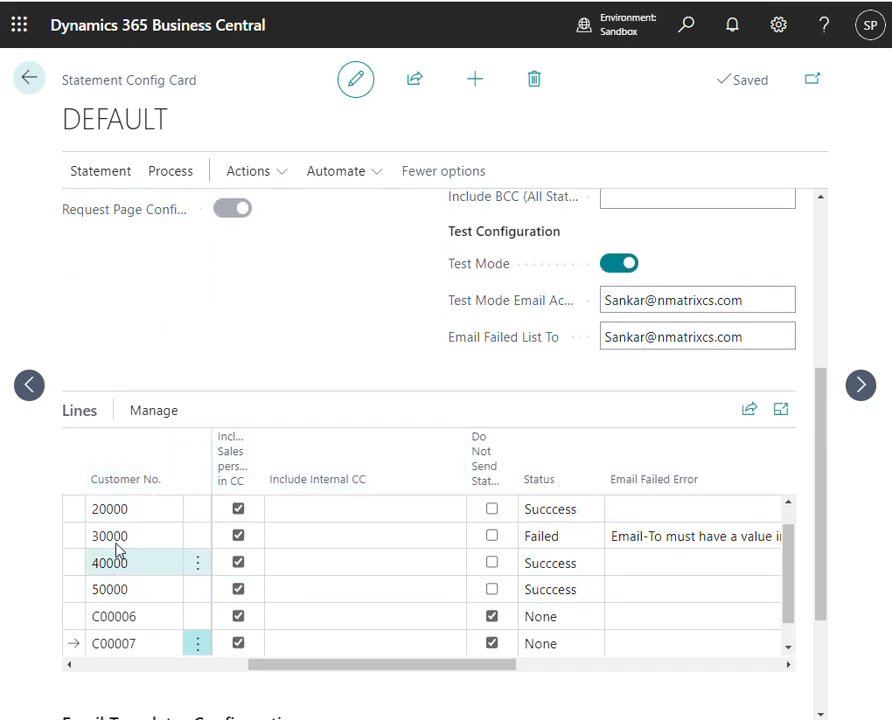
{"action": "scroll", "coordinate": [352, 390], "scroll_direction": "up", "scroll_amount": 5}
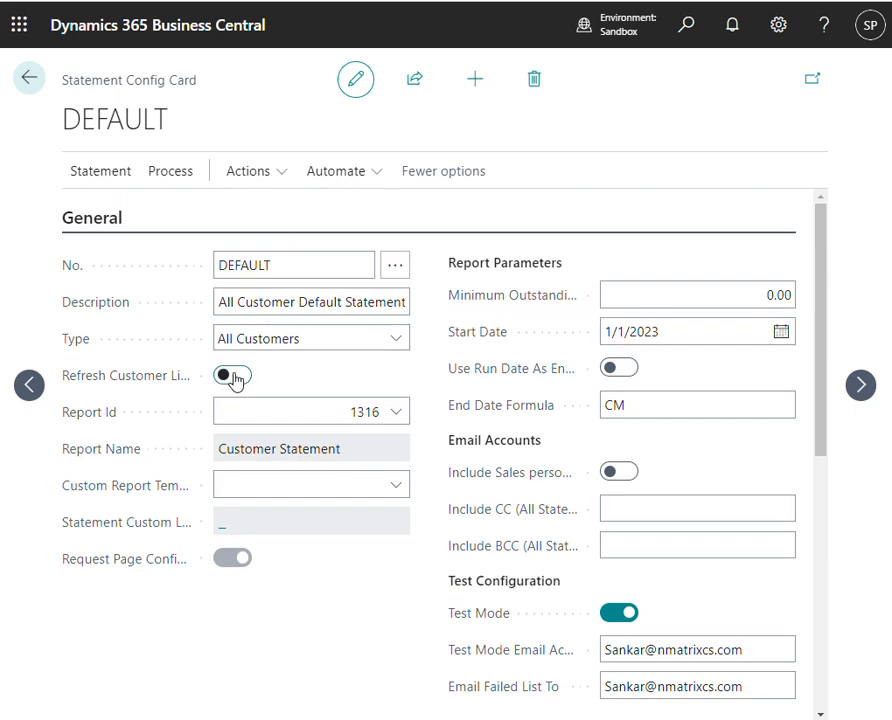
{"action": "left_click", "coordinate": [234, 377]}
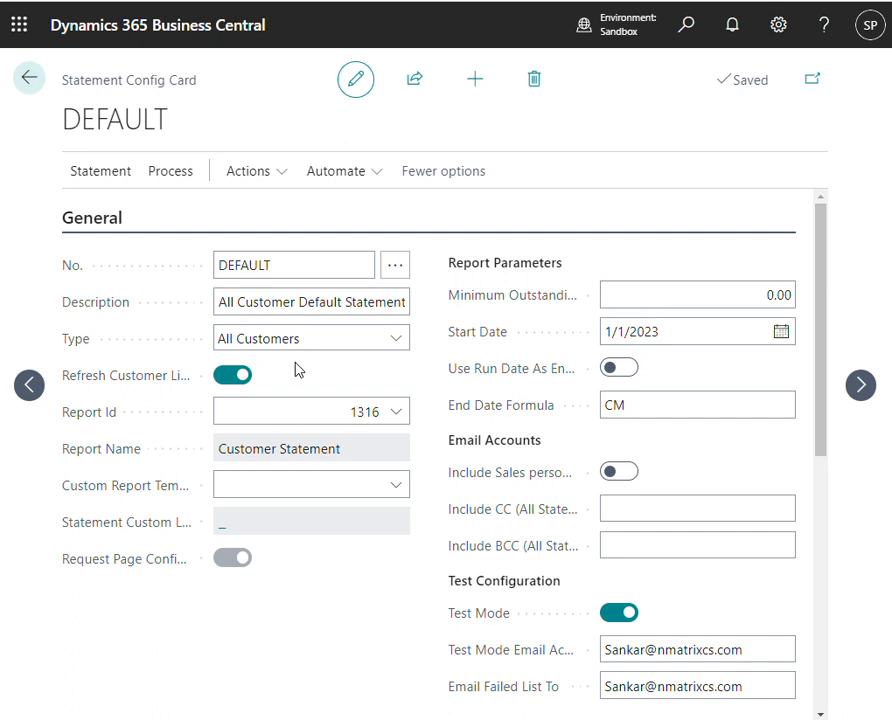
{"action": "scroll", "coordinate": [324, 610], "scroll_direction": "down", "scroll_amount": 5}
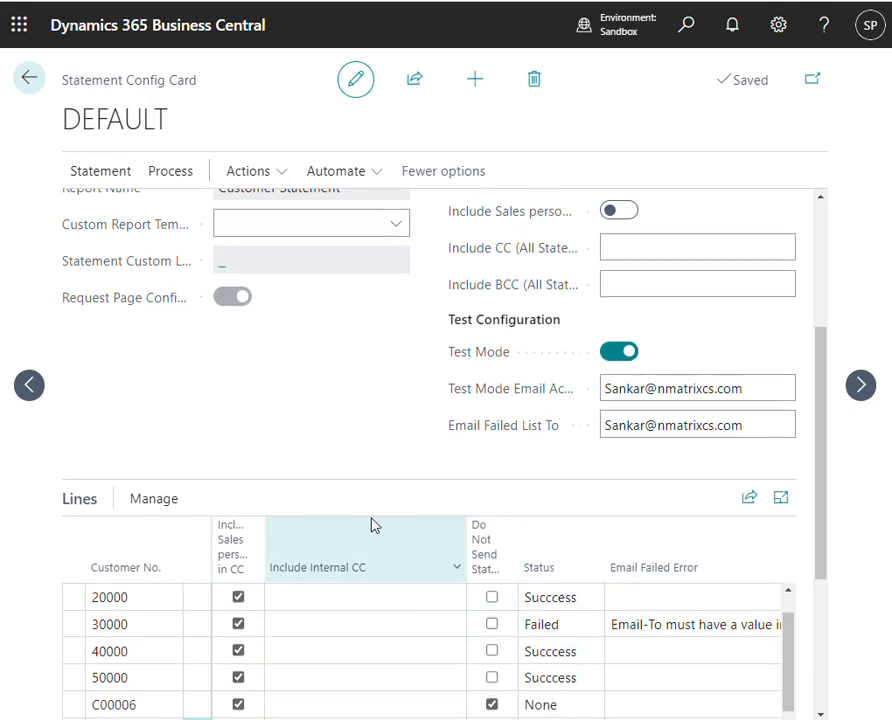
{"action": "scroll", "coordinate": [372, 524], "scroll_direction": "up", "scroll_amount": 5}
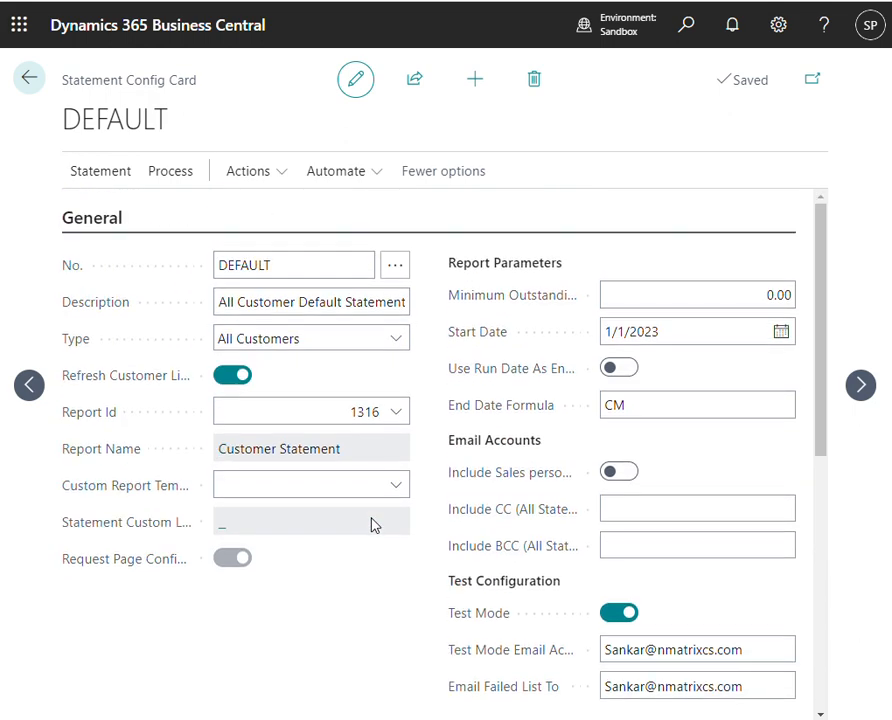
- Set the DEFAULT configuration's report to NMX Statement, report ID 73875
{"action": "left_click", "coordinate": [395, 412]}
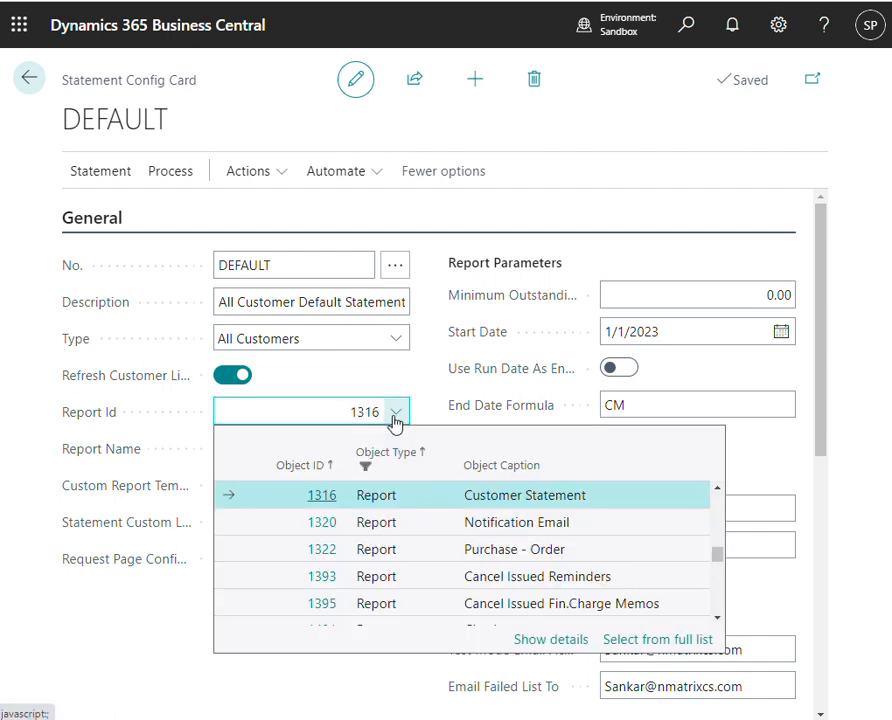
{"action": "double_click", "coordinate": [366, 408]}
{"action": "type", "text": "x"}
{"action": "key", "text": "BackSpace"}
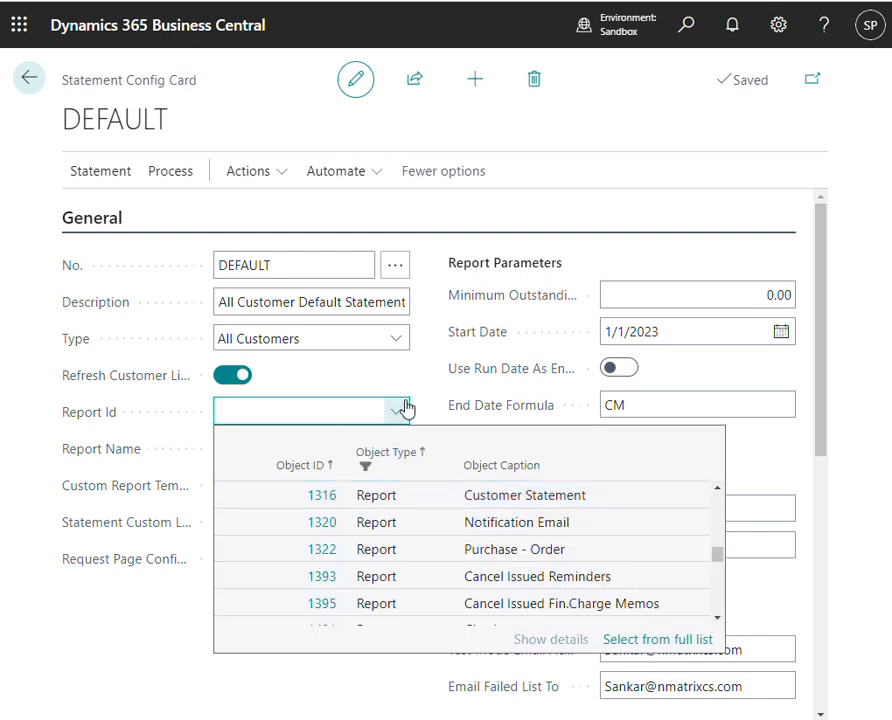
{"action": "type", "text": "b"}
{"action": "type", "text": "nm"}
{"action": "key", "text": "BackSpace"}
{"action": "key", "text": "BackSpace"}
{"action": "key", "text": "BackSpace"}
{"action": "type", "text": "nmx"}
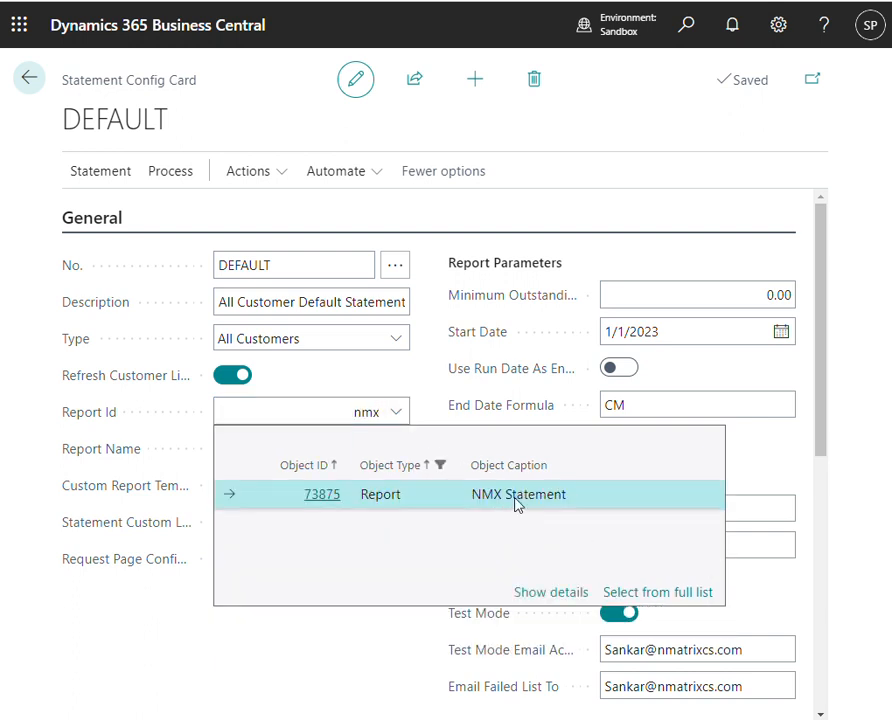
{"action": "left_click", "coordinate": [334, 488]}
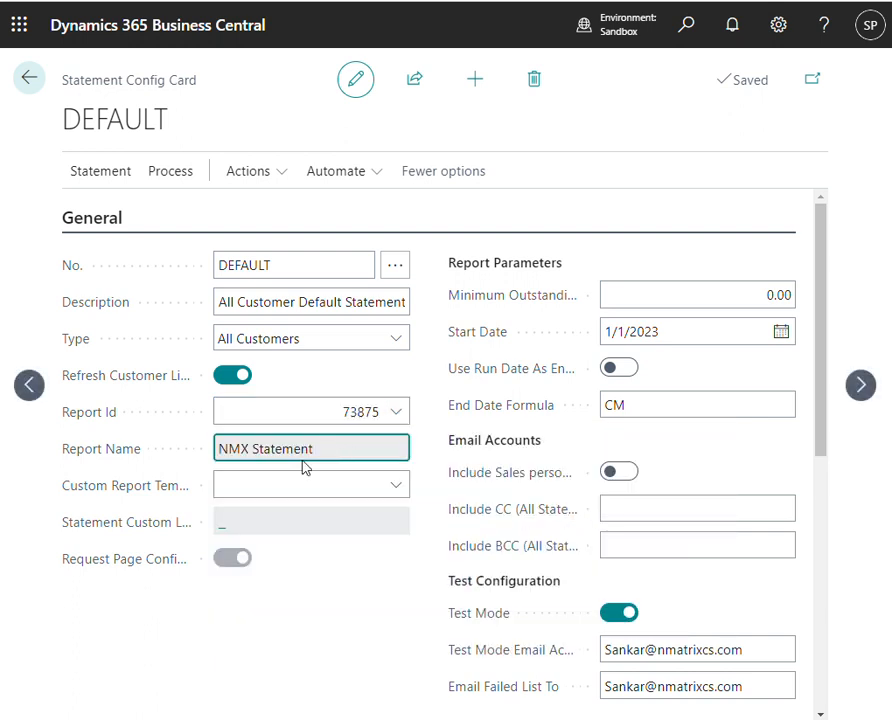
- Open the request page setup for the NMX Statement report and set its start date to 1/1/2001
{"action": "left_click", "coordinate": [182, 181]}
{"action": "left_click", "coordinate": [240, 173]}
{"action": "left_click", "coordinate": [309, 209]}
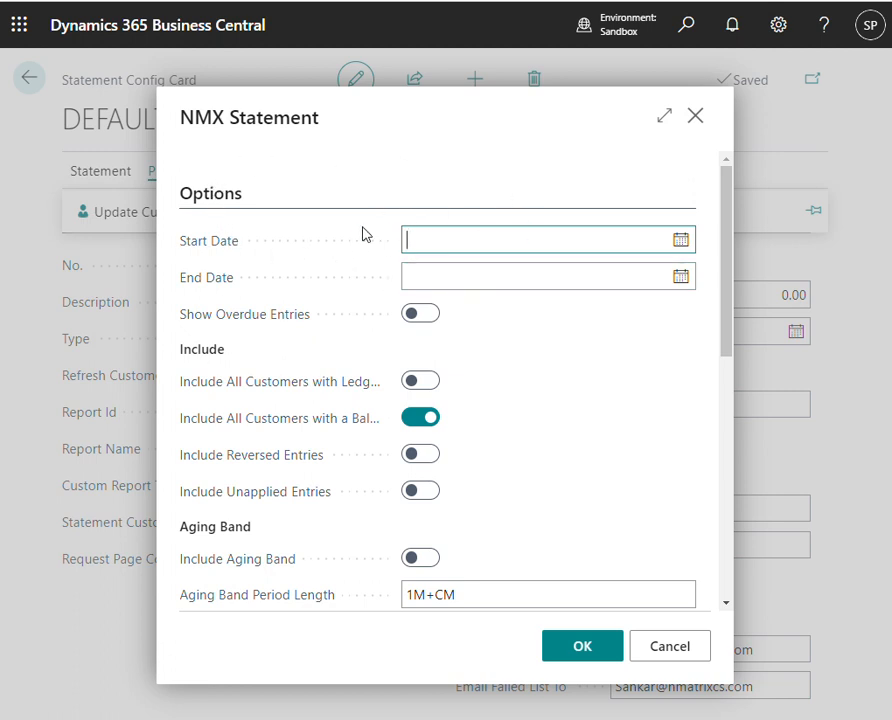
{"action": "left_click", "coordinate": [475, 241]}
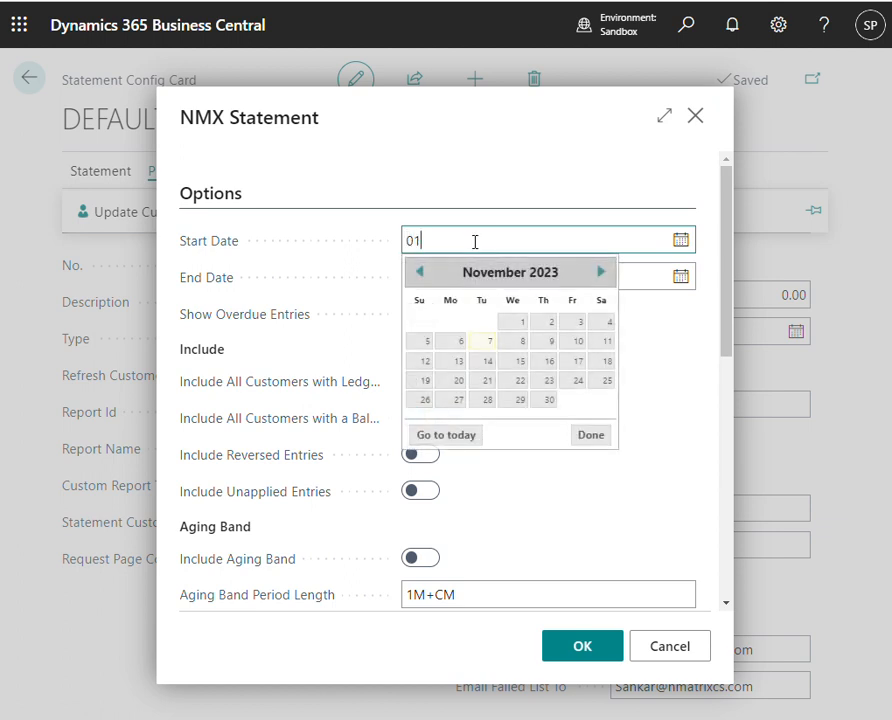
{"action": "key", "text": "Tab"}
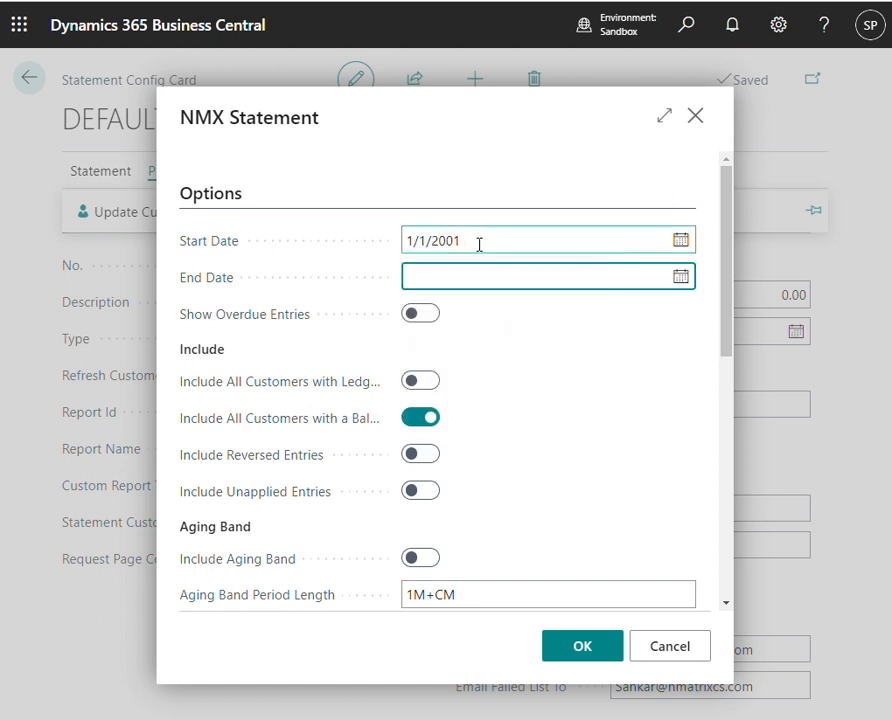
{"action": "left_click", "coordinate": [479, 244]}
- Set the end date of the NMX Statement request page to 12/31/2001
{"action": "left_click", "coordinate": [540, 274]}
{"action": "type", "text": "0"}
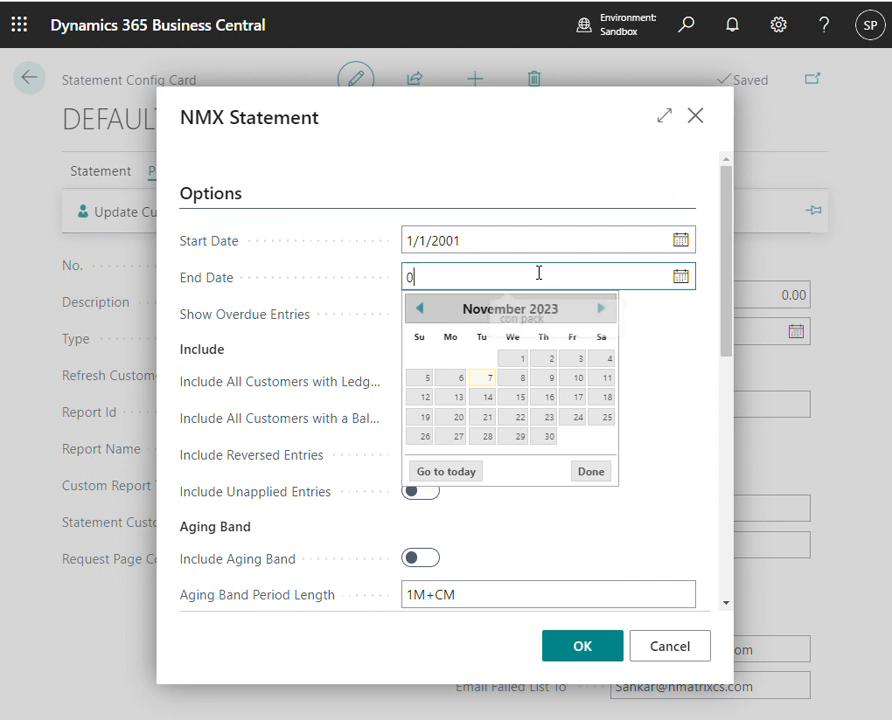
{"action": "type", "text": "10102"}
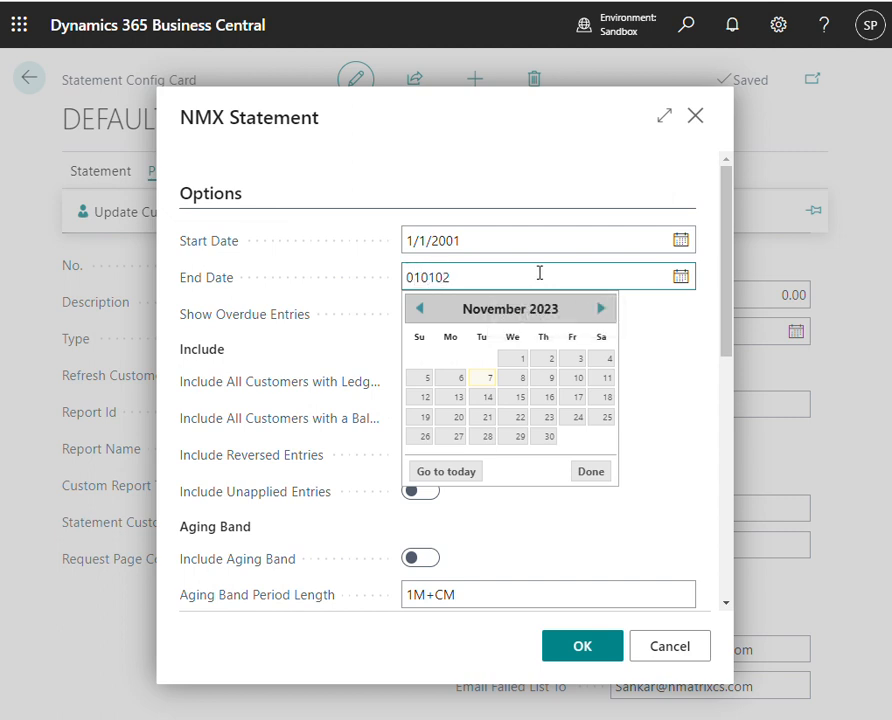
{"action": "key", "text": "Tab"}
{"action": "left_click", "coordinate": [676, 280]}
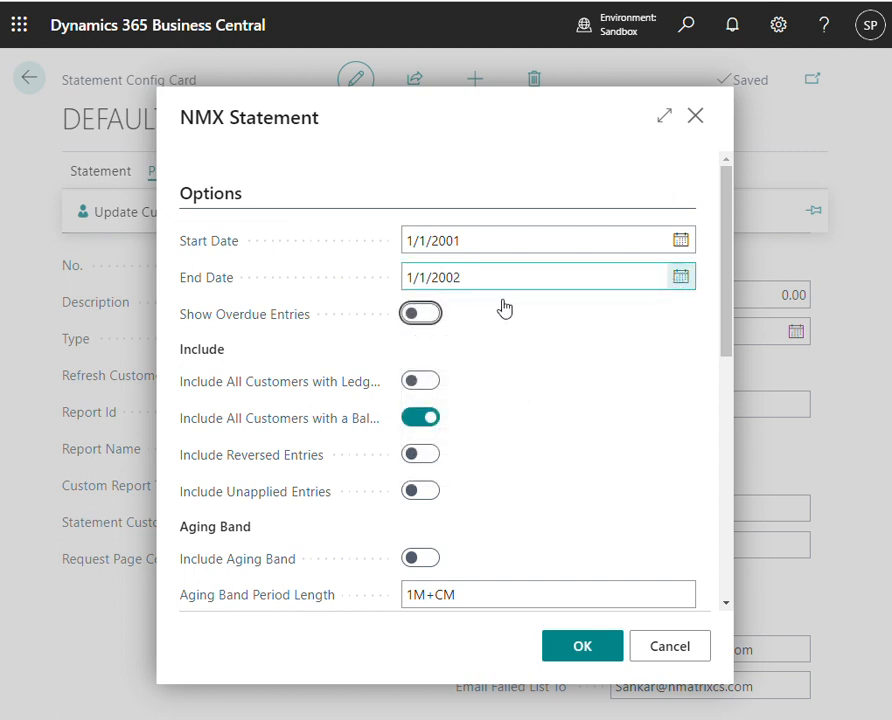
{"action": "left_click", "coordinate": [419, 308]}
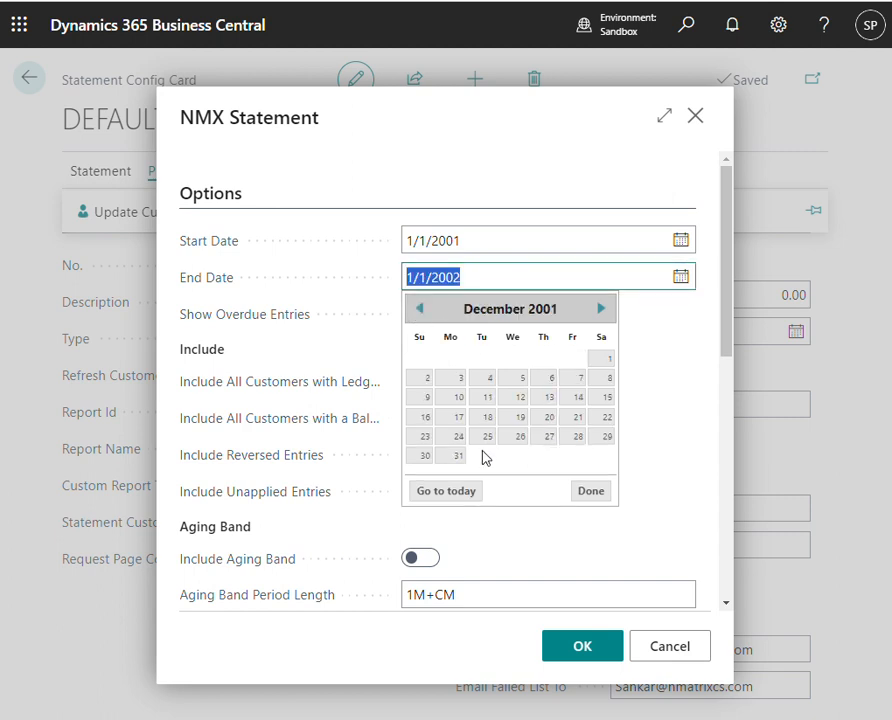
{"action": "left_click", "coordinate": [455, 458]}
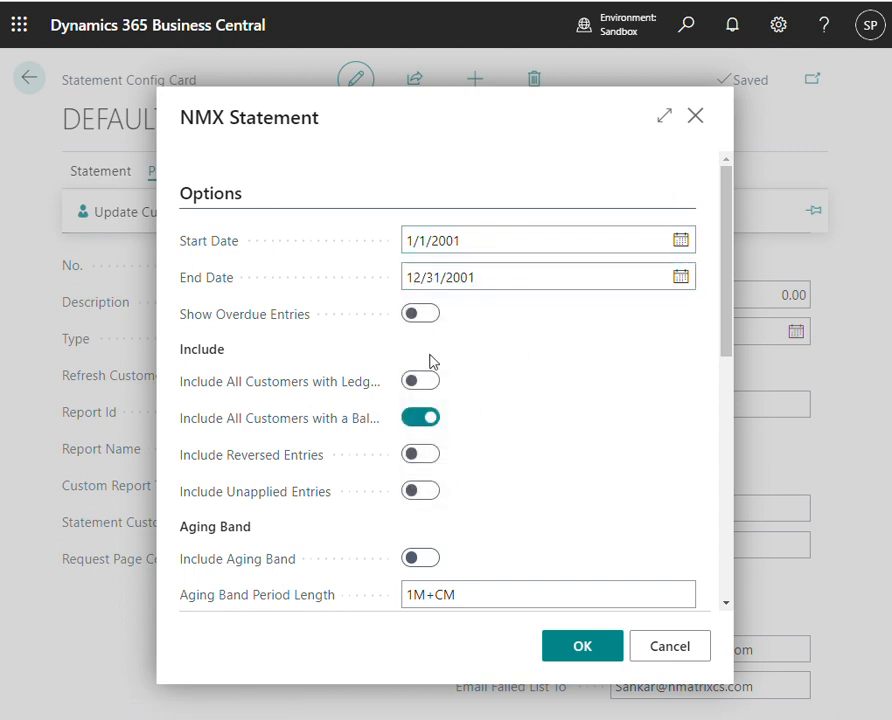
- Include the aging band in the NMX Statement options and save the request page settings
{"action": "scroll", "coordinate": [424, 420], "scroll_direction": "down", "scroll_amount": 2}
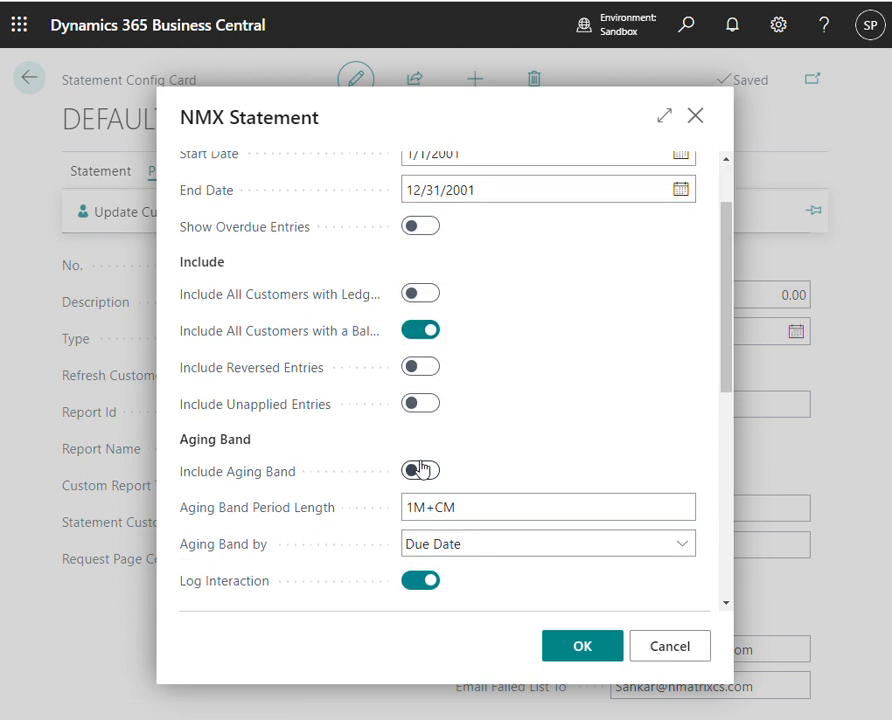
{"action": "left_click", "coordinate": [422, 470]}
{"action": "scroll", "coordinate": [534, 426], "scroll_direction": "down", "scroll_amount": 8}
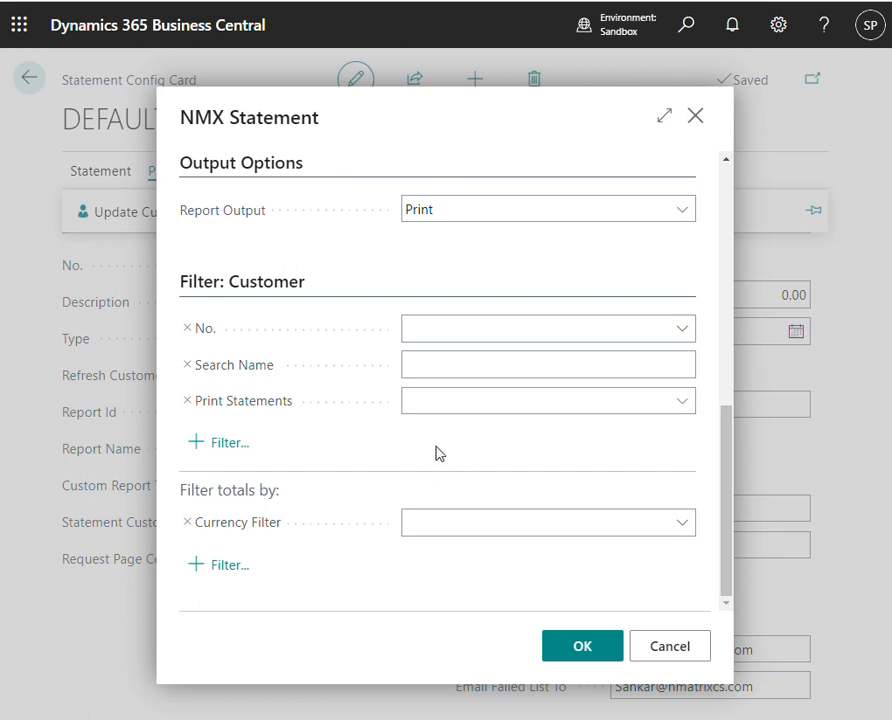
{"action": "left_click", "coordinate": [582, 640]}
- Review the Relecloud statement PDF, and the report parameters, test settings and customer line statuses on the DEFAULT configuration
{"action": "scroll", "coordinate": [440, 450], "scroll_direction": "down", "scroll_amount": 2}
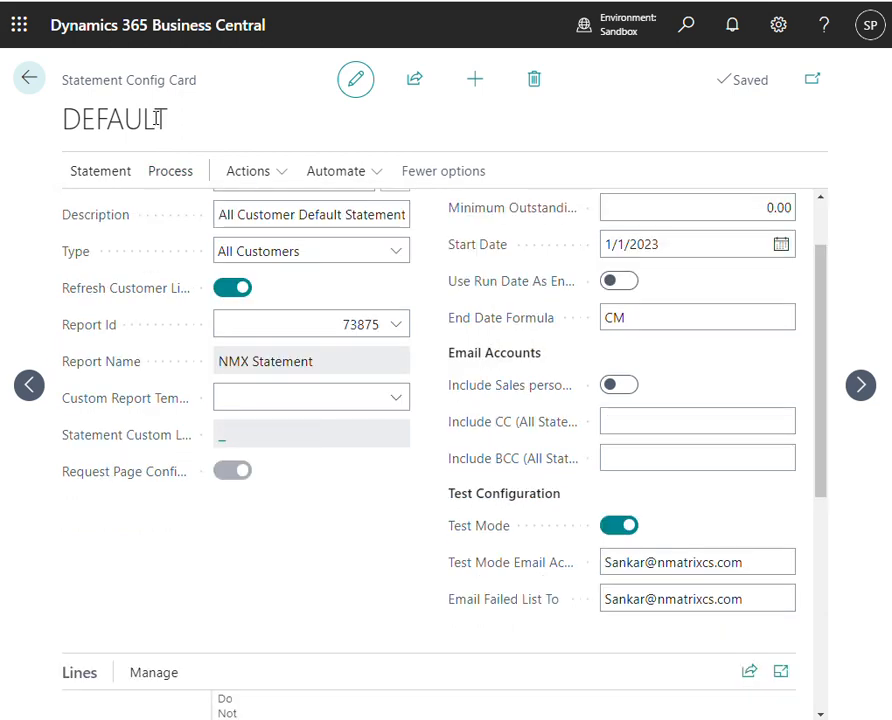
{"action": "scroll", "coordinate": [300, 404], "scroll_direction": "up", "scroll_amount": 2}
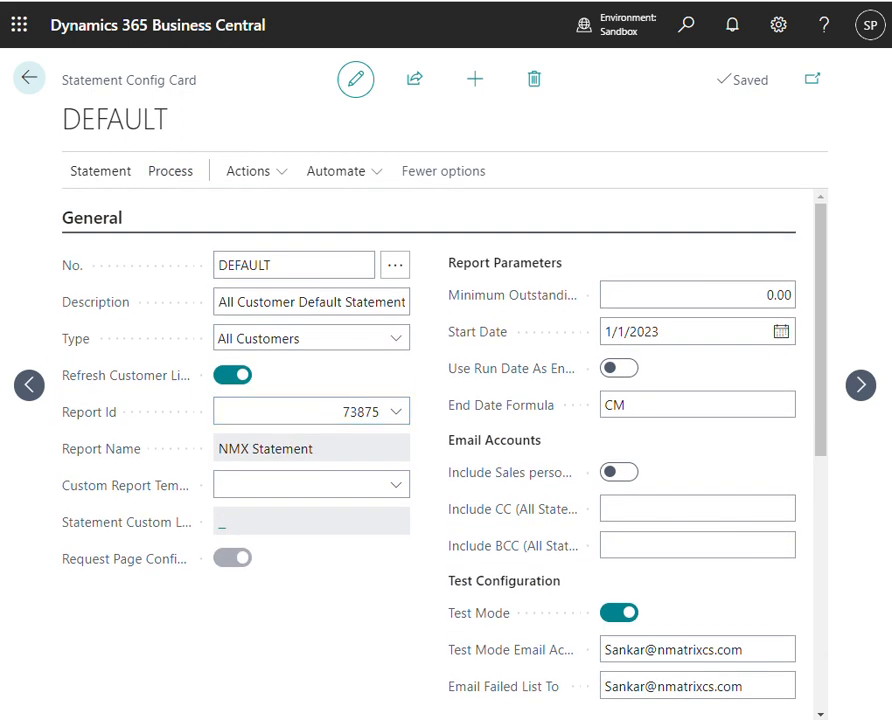
{"action": "key", "text": "alt+Tab"}
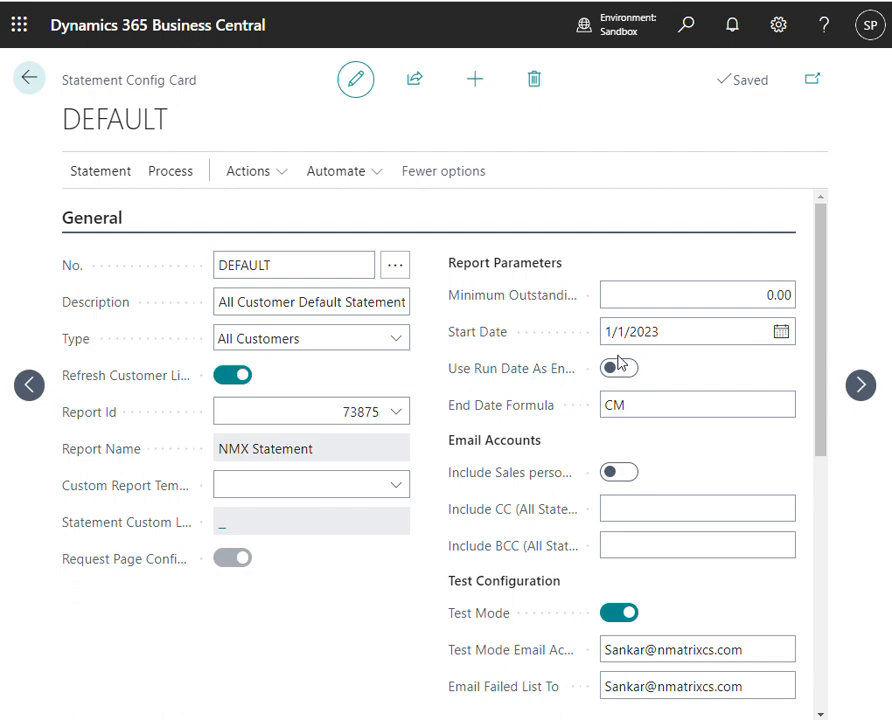
{"action": "left_click", "coordinate": [662, 336]}
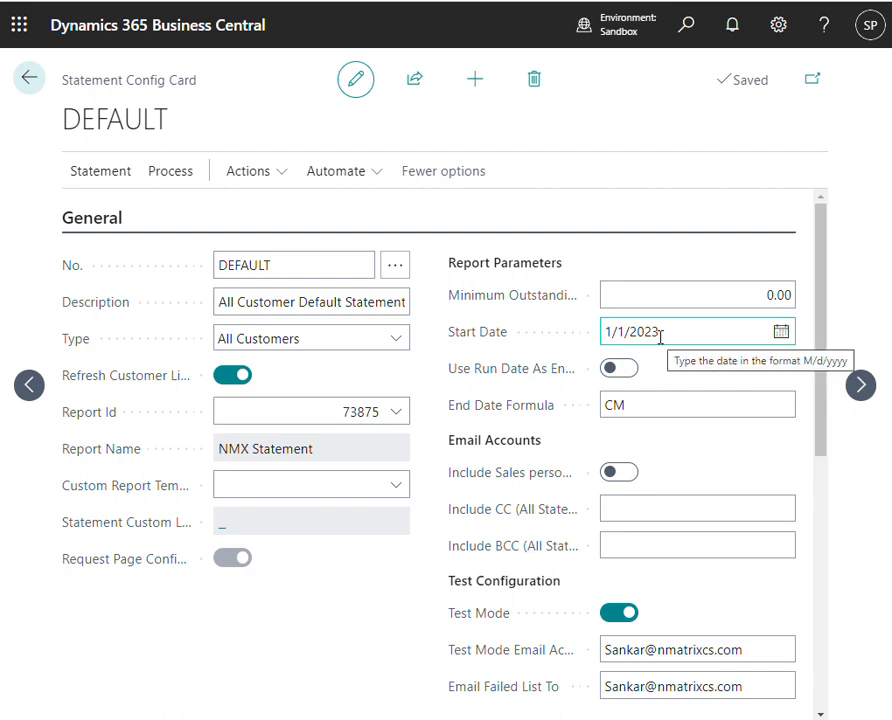
{"action": "scroll", "coordinate": [441, 521], "scroll_direction": "down", "scroll_amount": 3}
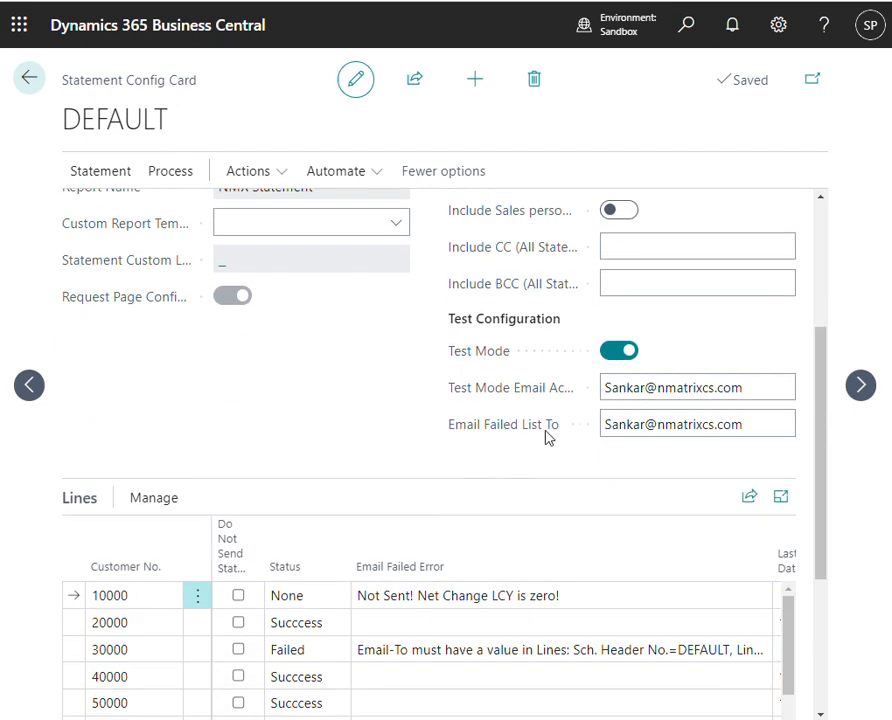
{"action": "scroll", "coordinate": [450, 425], "scroll_direction": "up", "scroll_amount": 2}
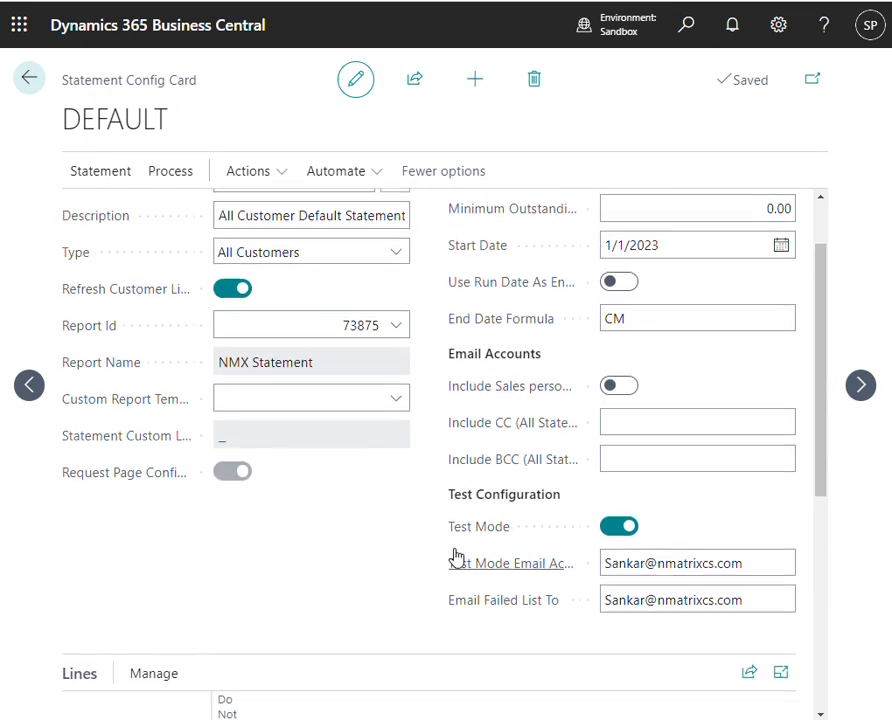
{"action": "scroll", "coordinate": [458, 556], "scroll_direction": "up", "scroll_amount": 1}
{"action": "scroll", "coordinate": [455, 558], "scroll_direction": "up", "scroll_amount": 1}
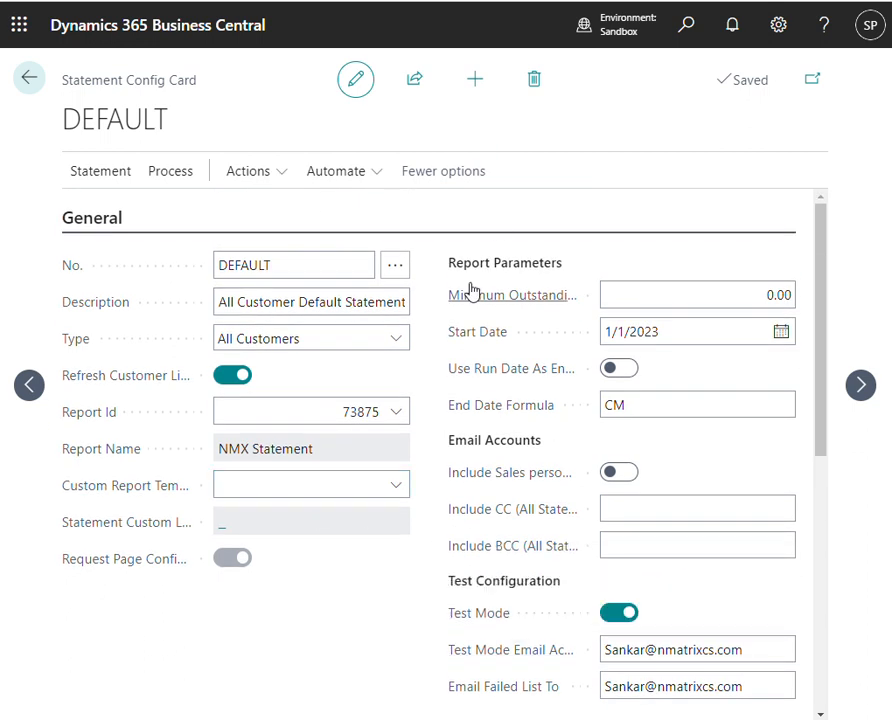
{"action": "mouse_move", "coordinate": [472, 290]}
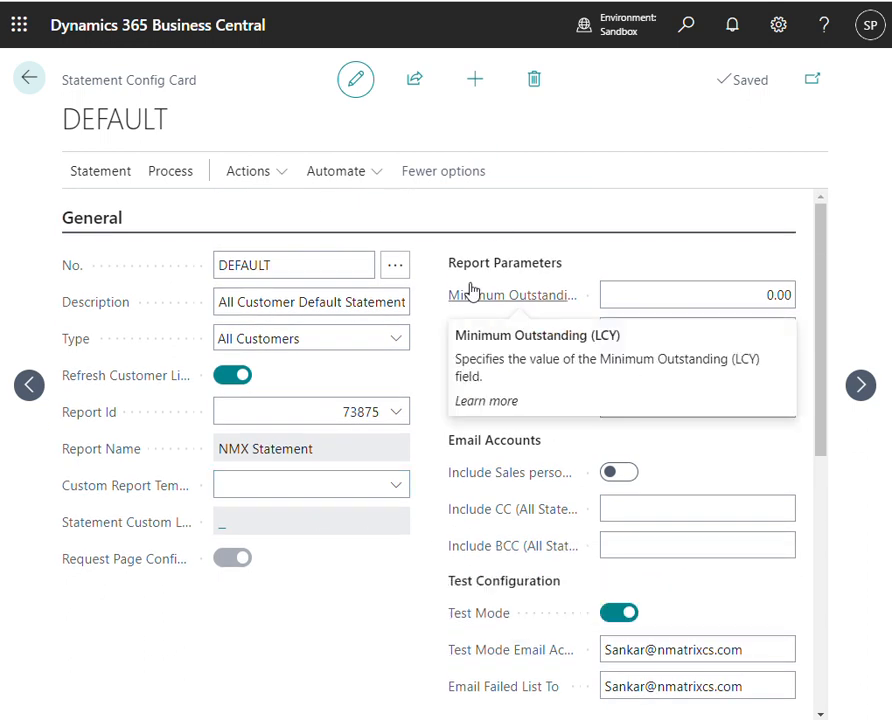